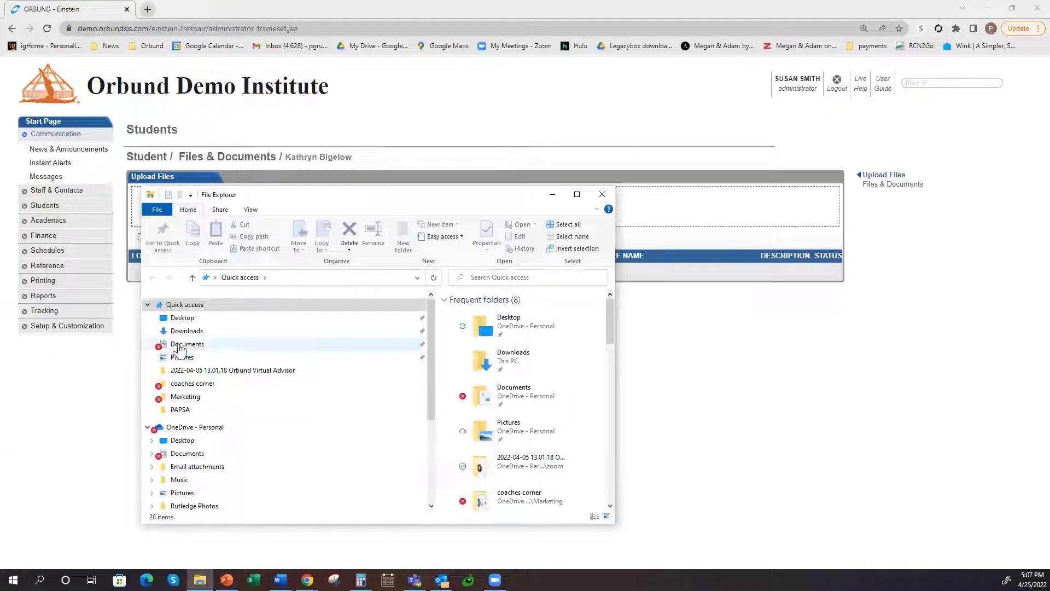
Step: Queue The International School of Hospitality V-4.pdf from the Downloads folder for upload to the student's files
left_click(185, 331)
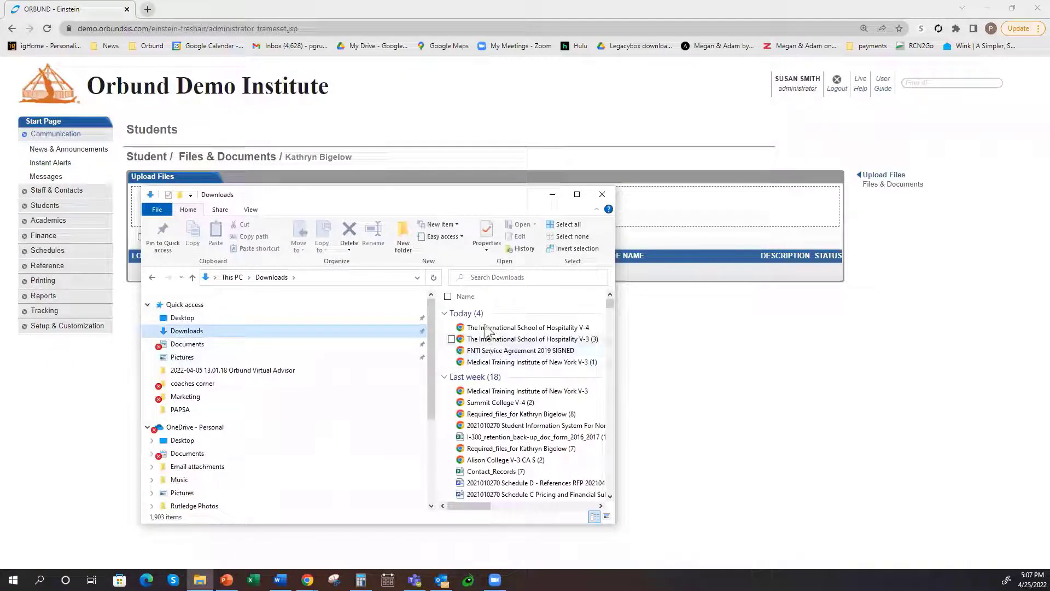
left_click_drag(513, 334, 629, 224)
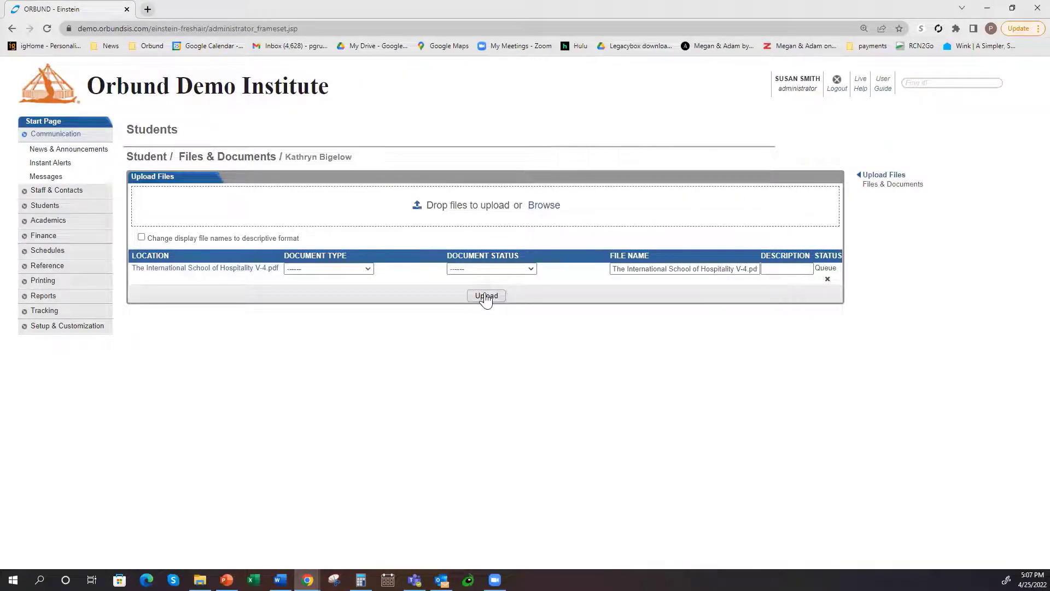
Step: Open the student's Files & Documents and preview Certificate_5/17/2019.pdf
left_click(889, 186)
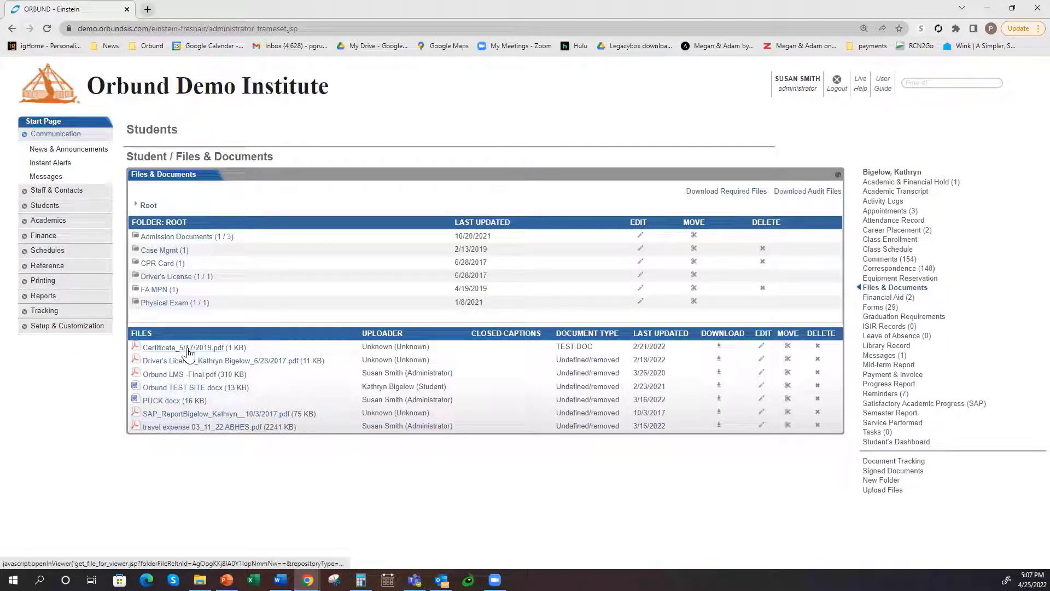
left_click(189, 350)
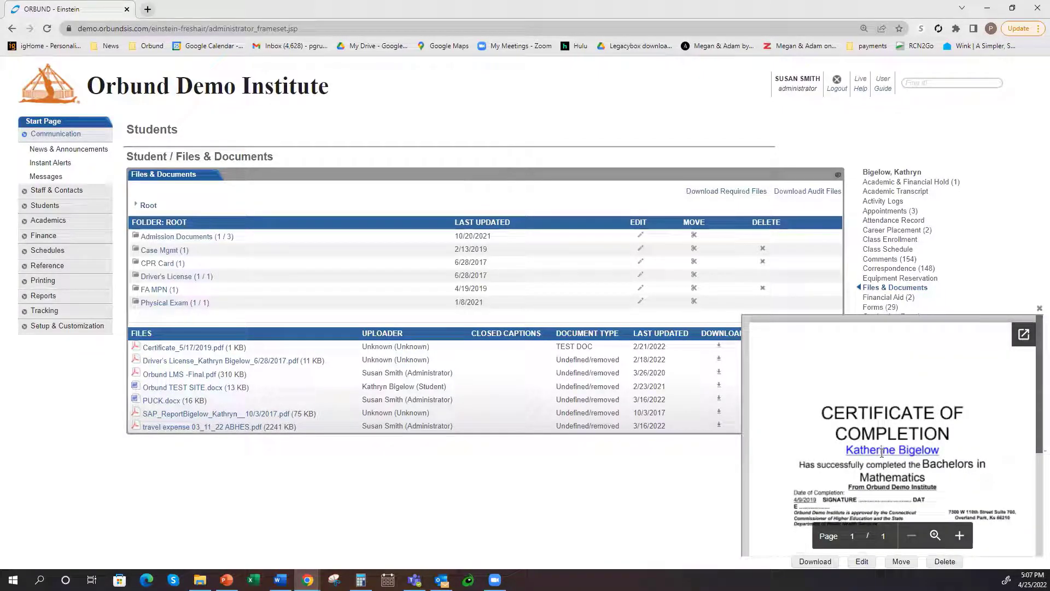
scroll(889, 465, "down", 3)
scroll(888, 465, "up", 3)
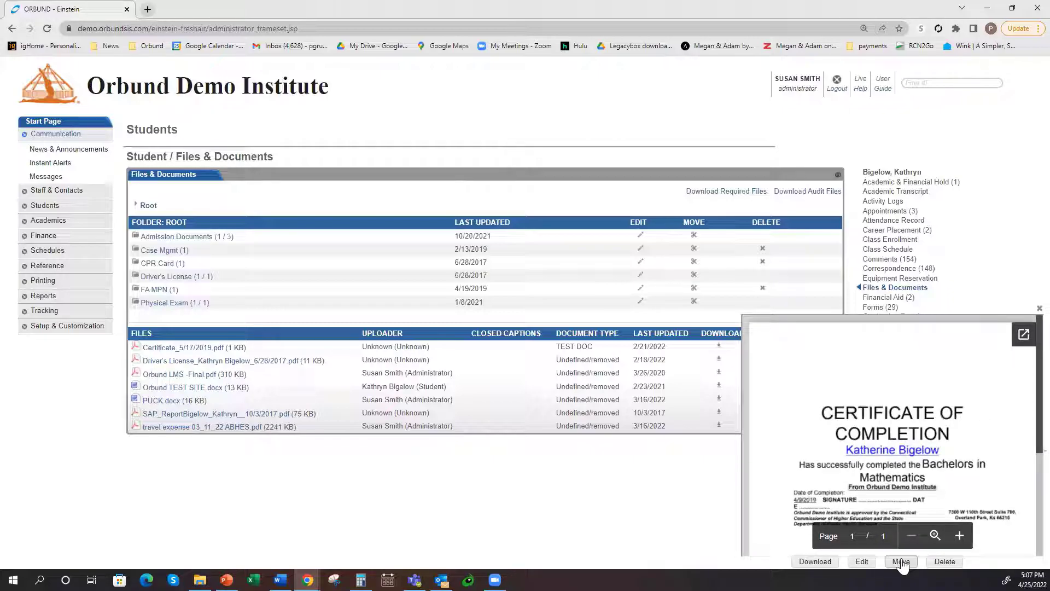
left_click(902, 563)
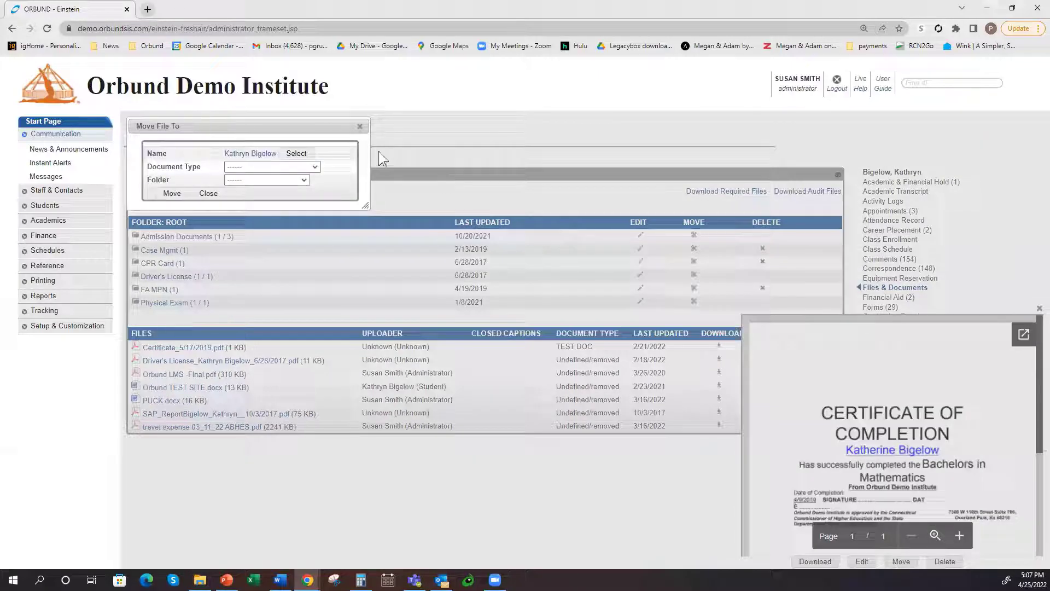
left_click(304, 183)
left_click(304, 183)
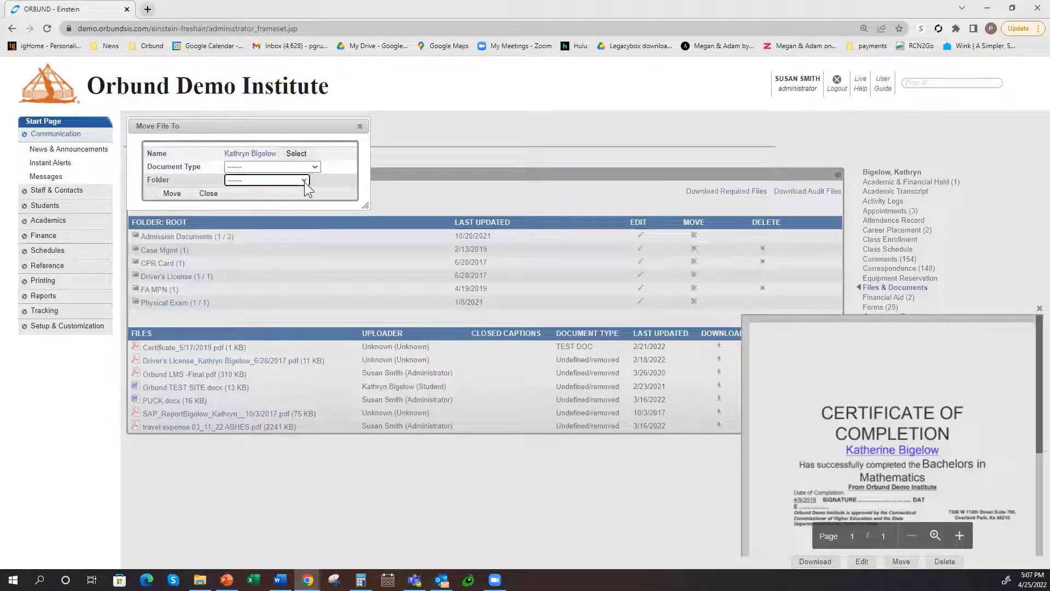
left_click(316, 166)
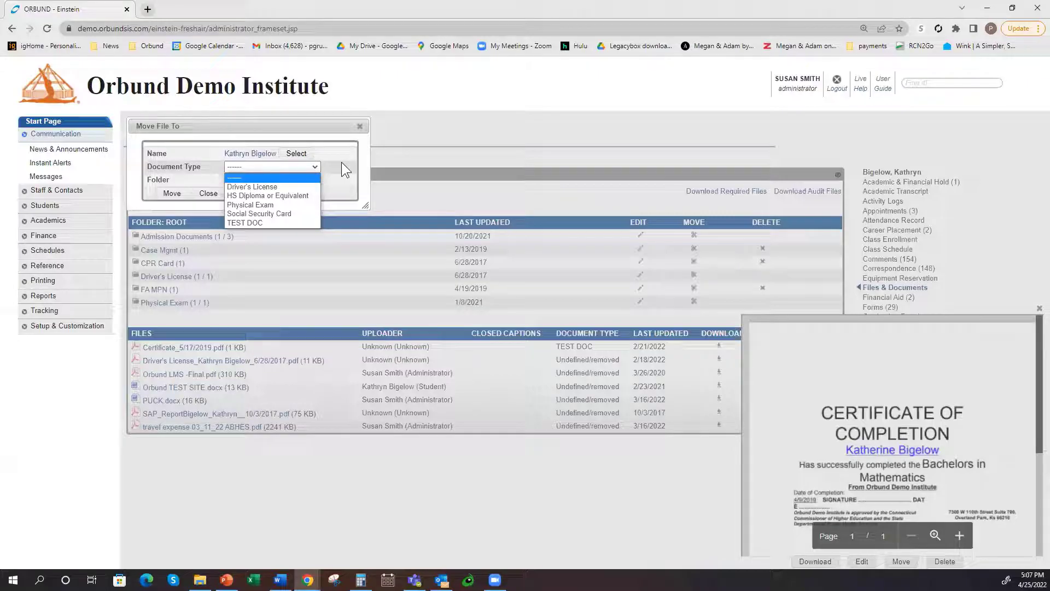
left_click(341, 151)
left_click(360, 127)
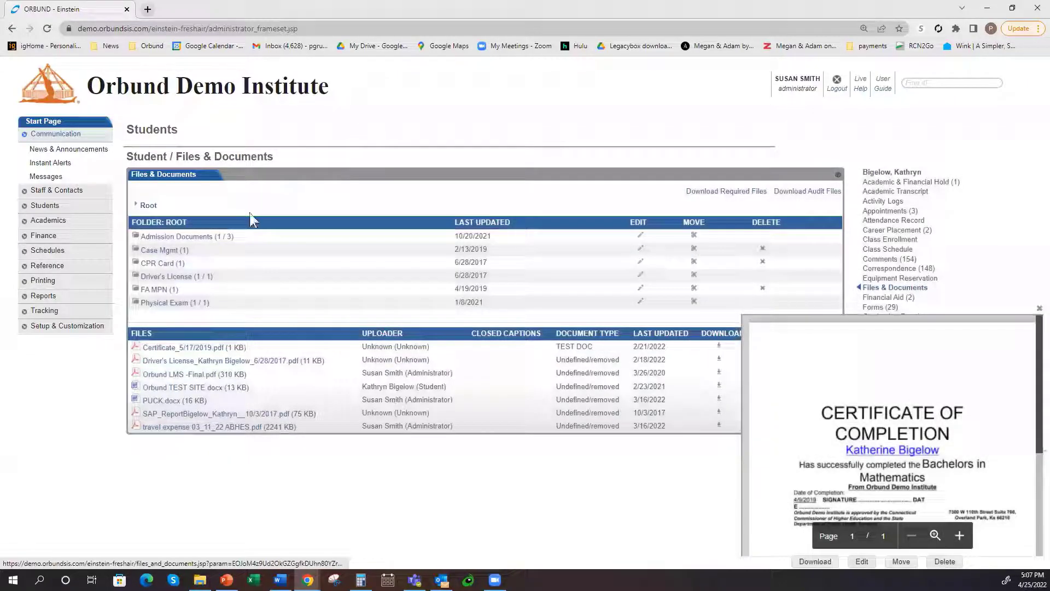
mouse_move(204, 302)
left_mouse_down()
mouse_move(213, 277)
mouse_move(222, 302)
left_mouse_up()
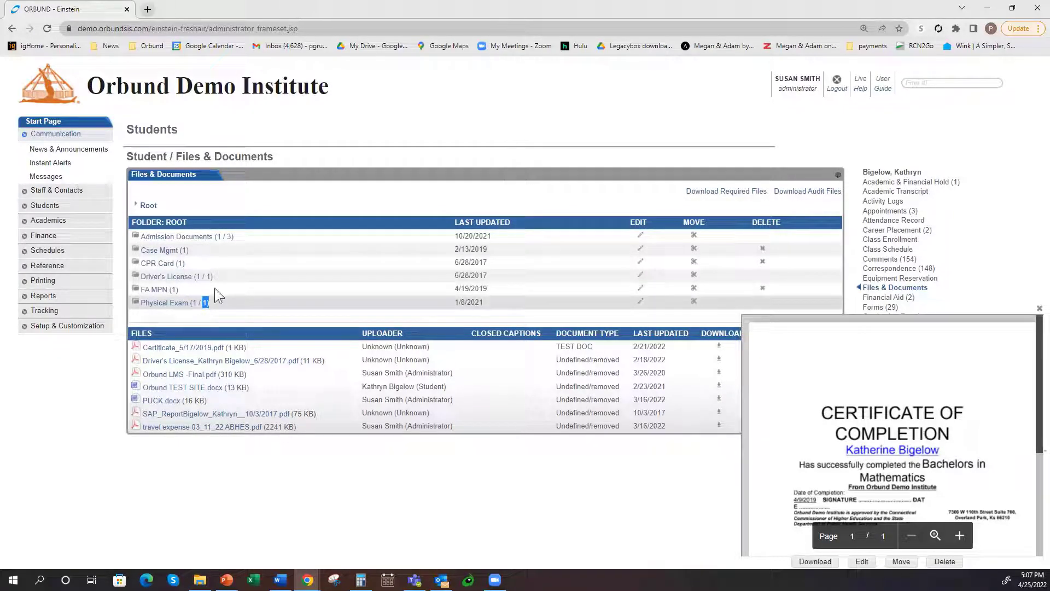
Step: Open the New Application Form in a new browser tab and locate its Transcript and Driver's License upload fields
left_click(148, 10)
left_click(146, 43)
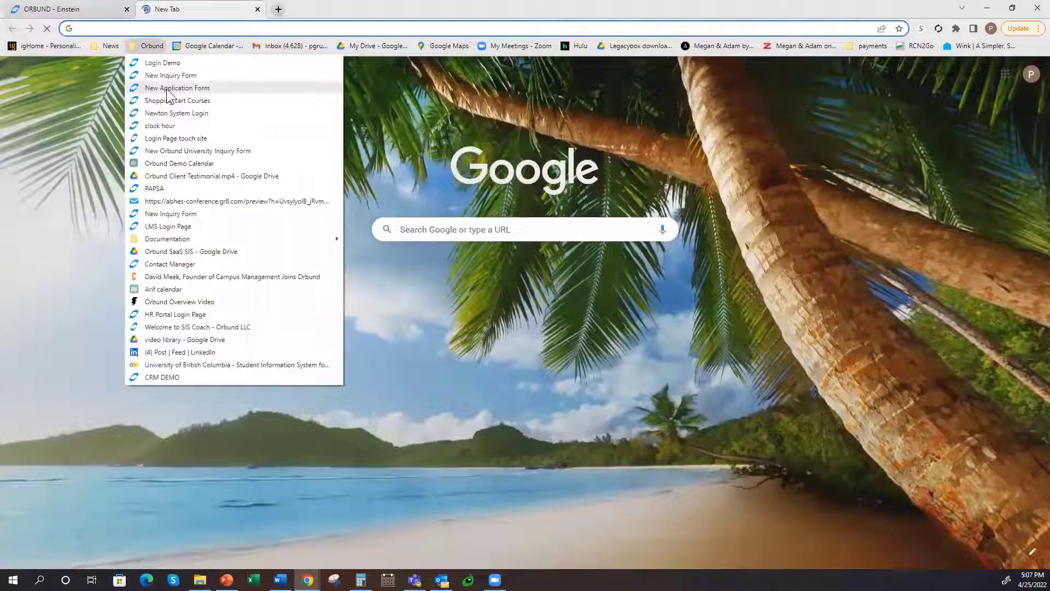
left_click(168, 88)
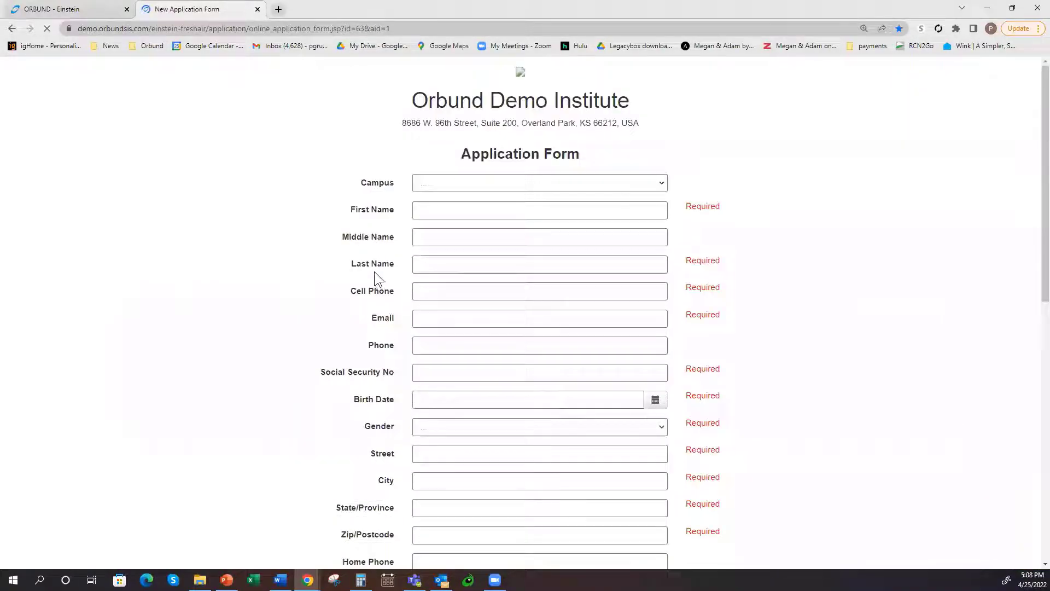
scroll(380, 286, "down", 7)
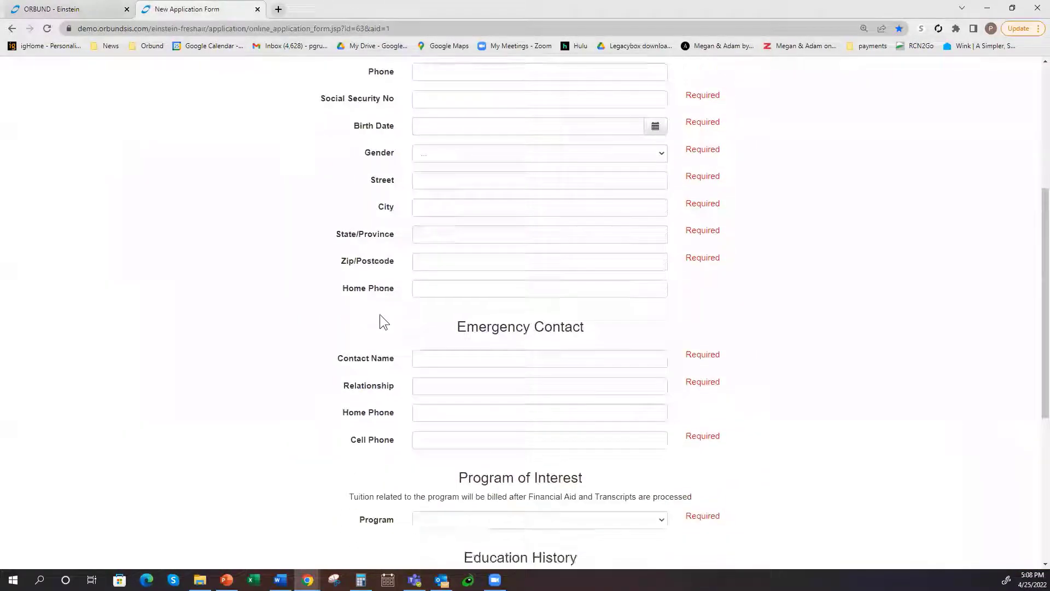
scroll(380, 315, "down", 4)
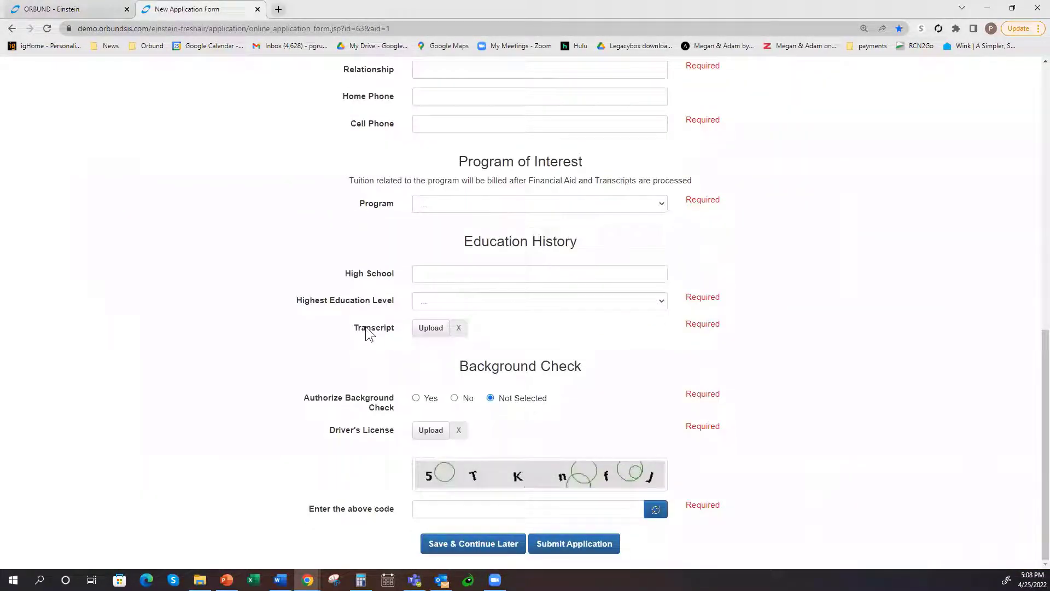
left_click_drag(363, 328, 403, 327)
left_click_drag(330, 431, 368, 431)
Step: Upload FNTI Service Agreement 2019 SIGNED from the Downloads folder as the application's Transcript
left_click(431, 330)
left_click(431, 330)
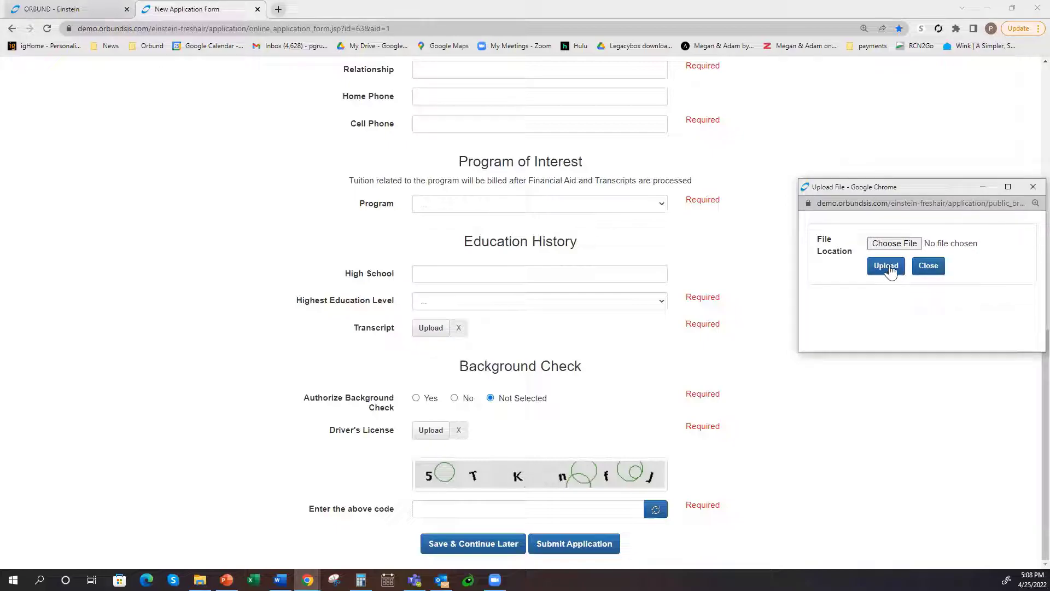
left_click(888, 243)
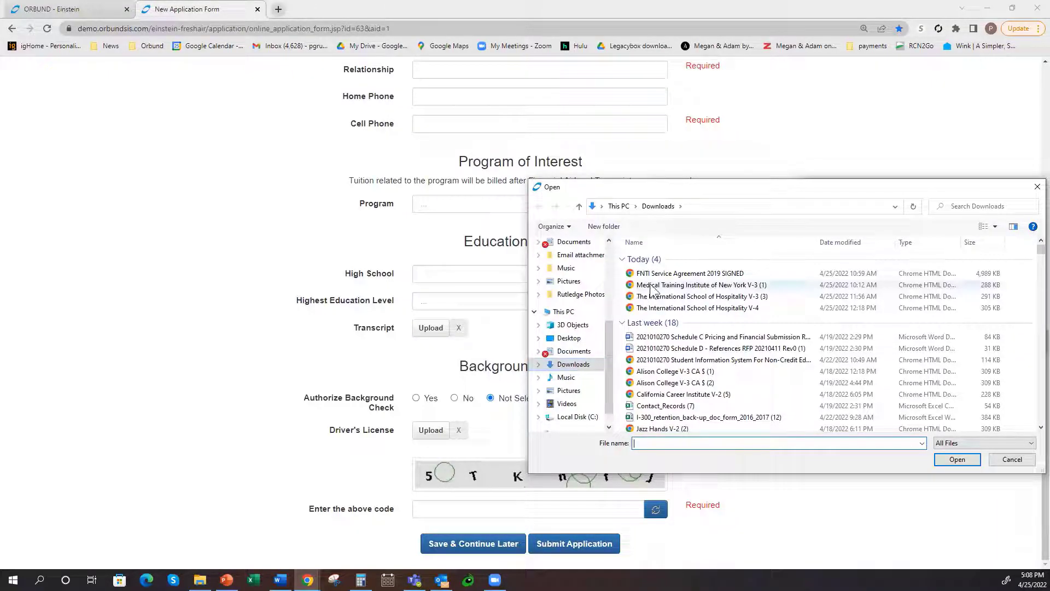
left_click(688, 277)
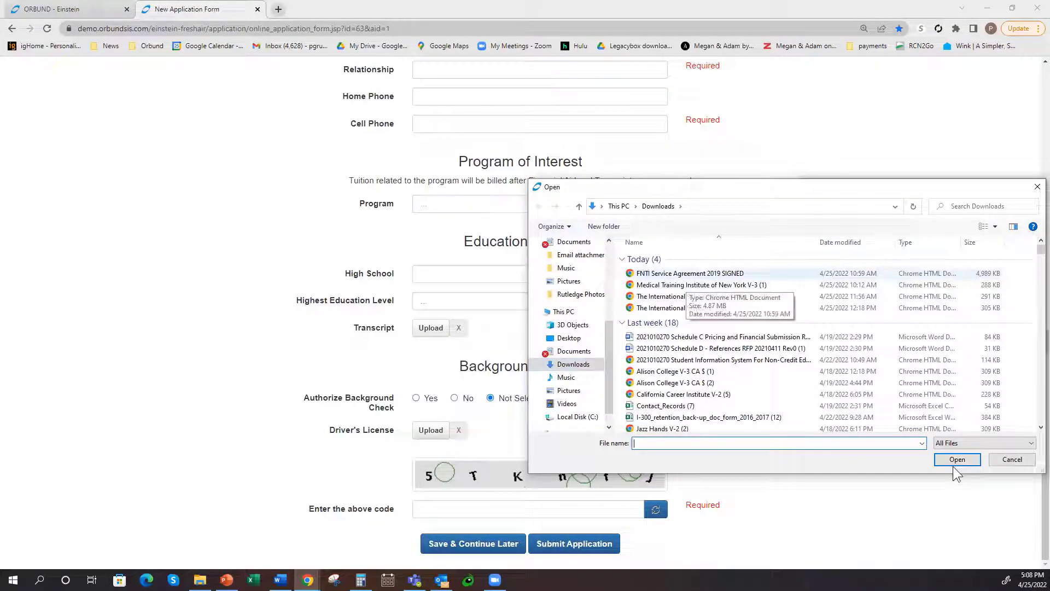
left_click(952, 462)
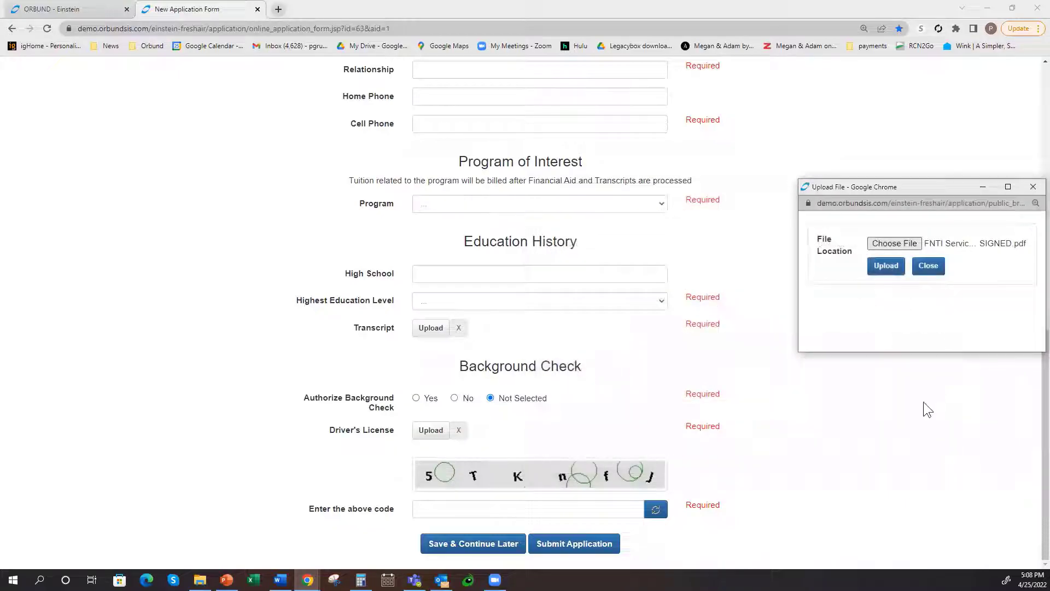
left_click(885, 278)
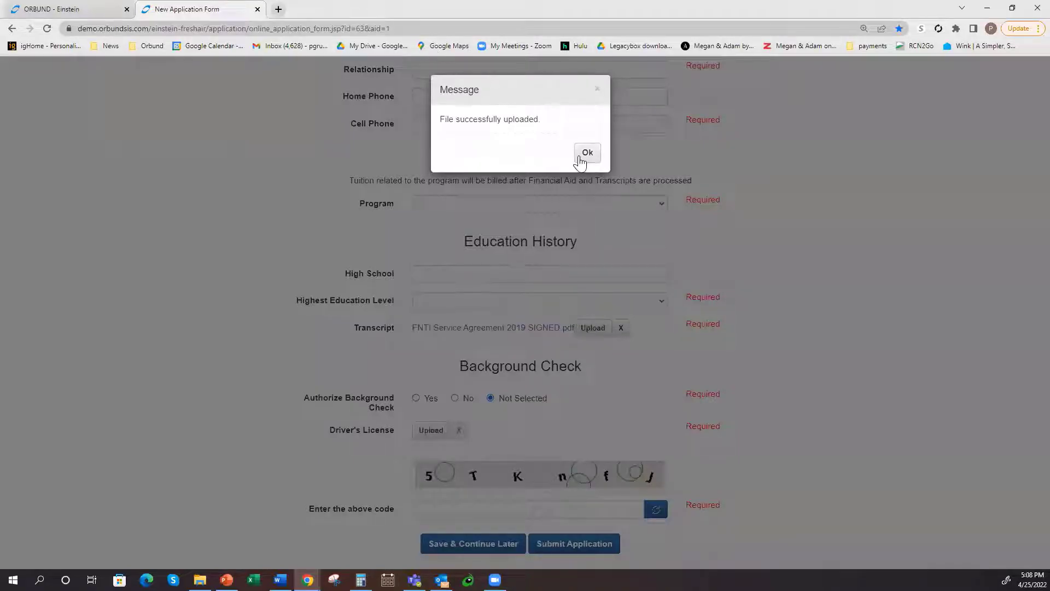
left_click(583, 154)
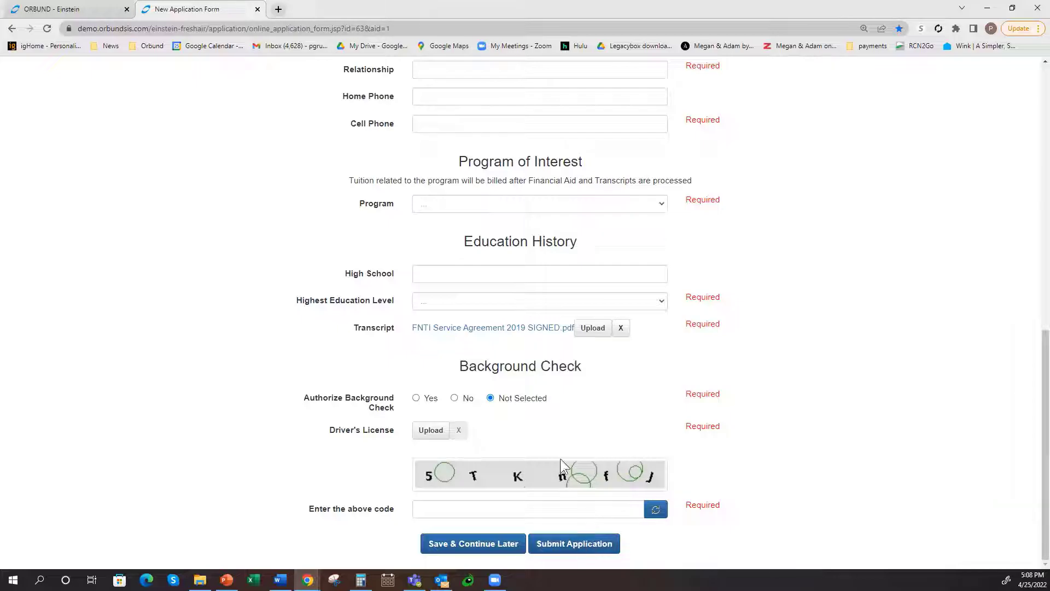
Step: Return to the student's Files & Documents page and close the certificate preview
left_click(52, 15)
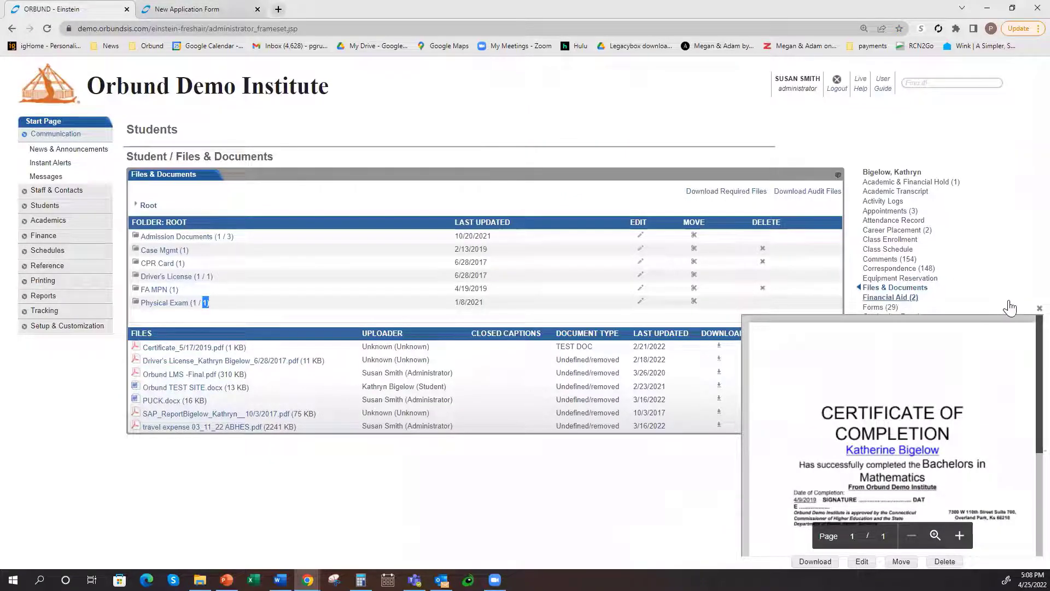
left_click(1039, 308)
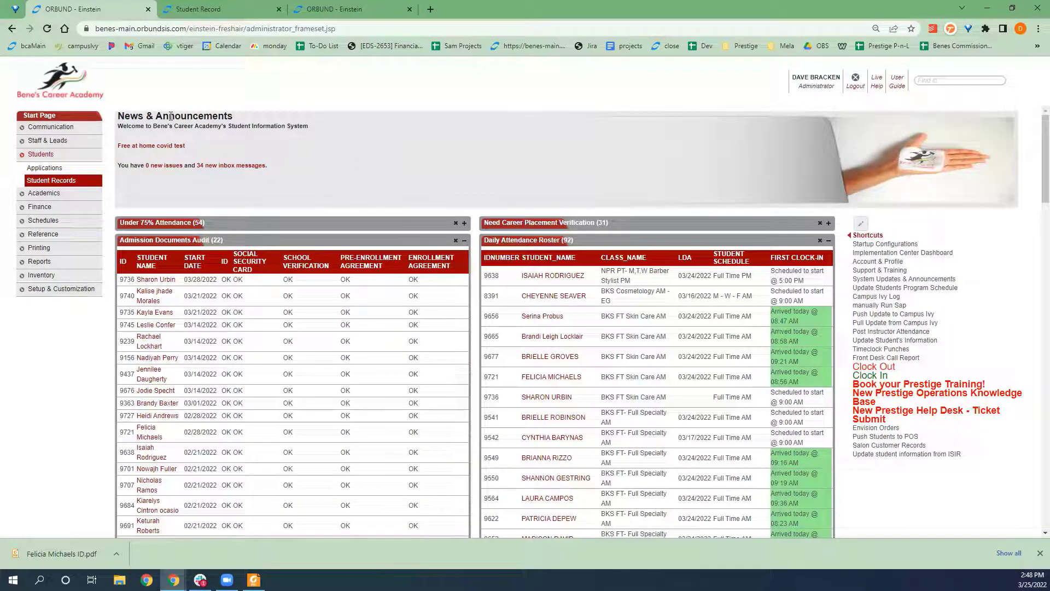
Step: Examine the Admission Documents Audit on the start page, checking each student's ID, Social Security card, school verification and agreement columns
scroll(344, 145, "down", 2)
scroll(560, 292, "down", 2)
scroll(547, 285, "up", 4)
scroll(274, 251, "down", 1)
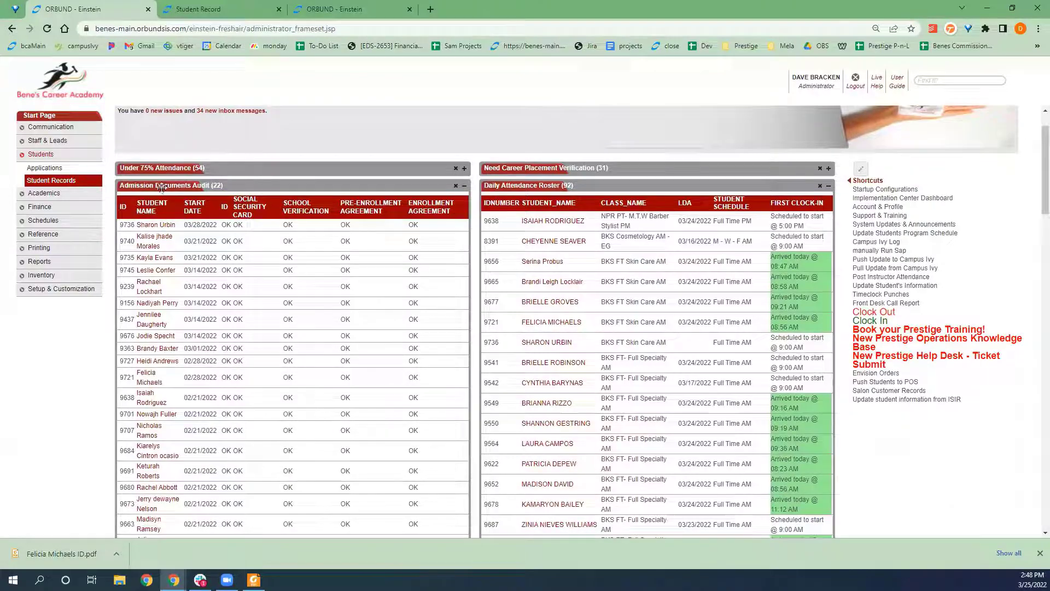
scroll(215, 265, "down", 1)
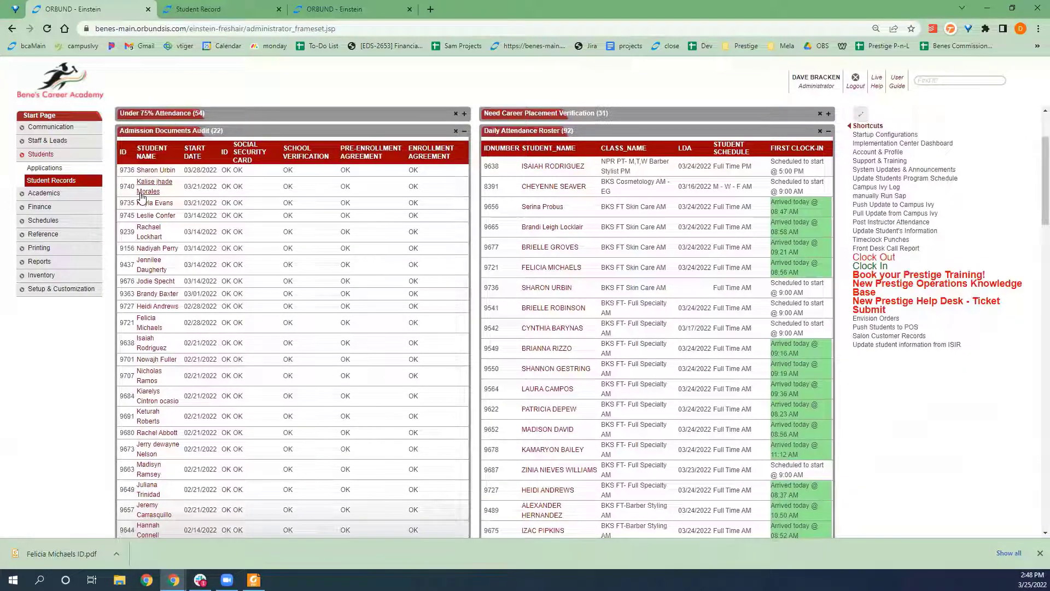
scroll(224, 349, "down", 1)
scroll(225, 349, "down", 6)
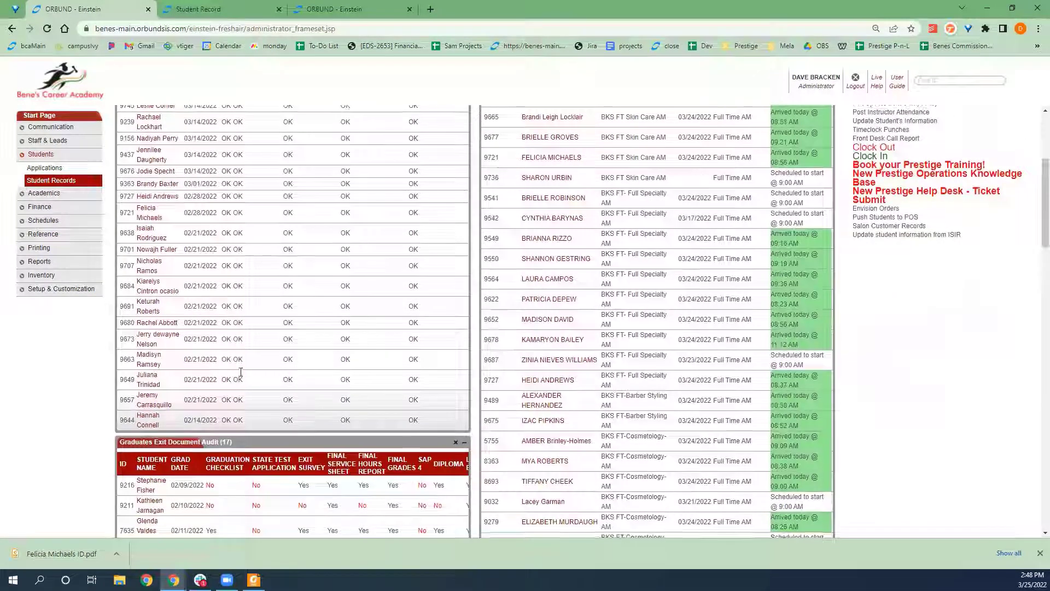
scroll(230, 273, "up", 10)
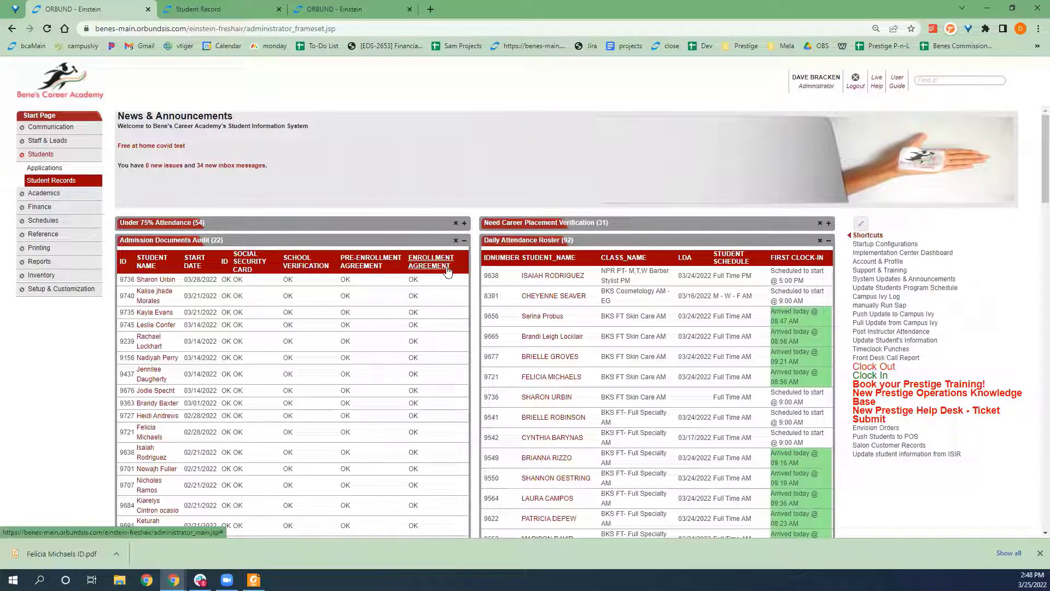
scroll(268, 328, "down", 1)
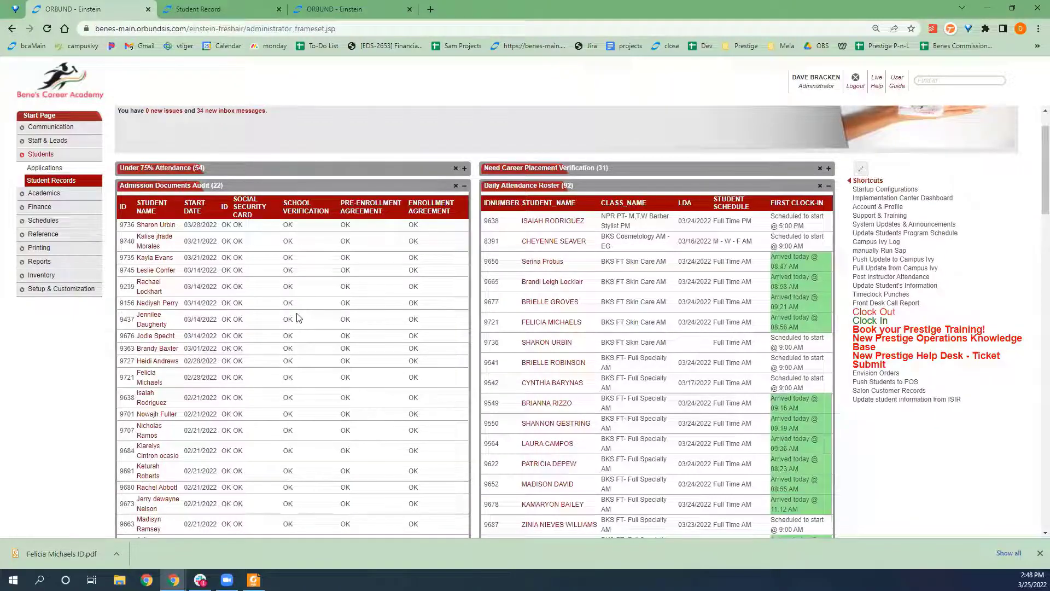
scroll(308, 321, "down", 1)
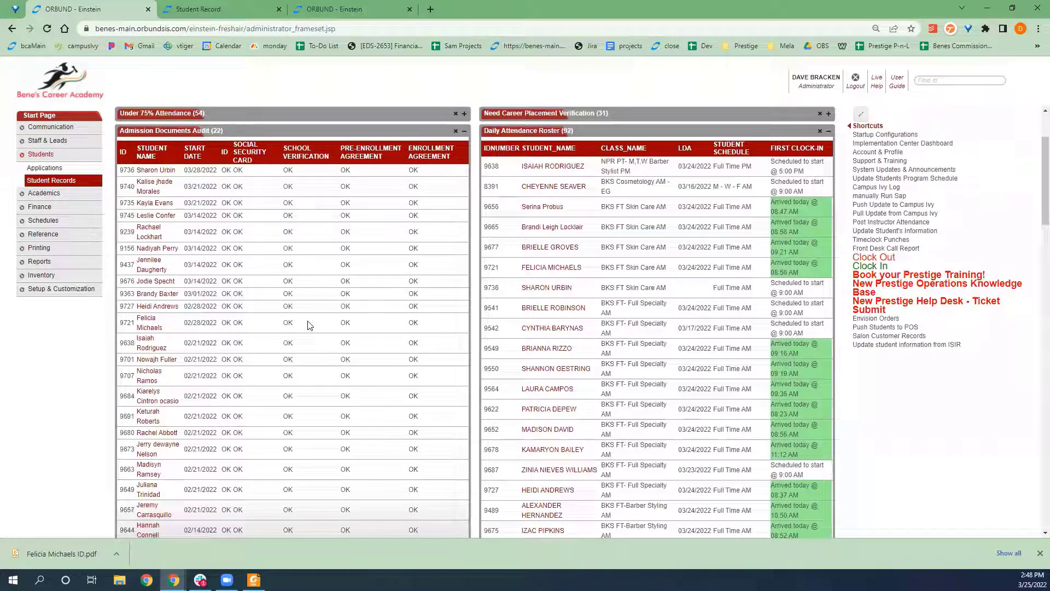
scroll(308, 324, "down", 1)
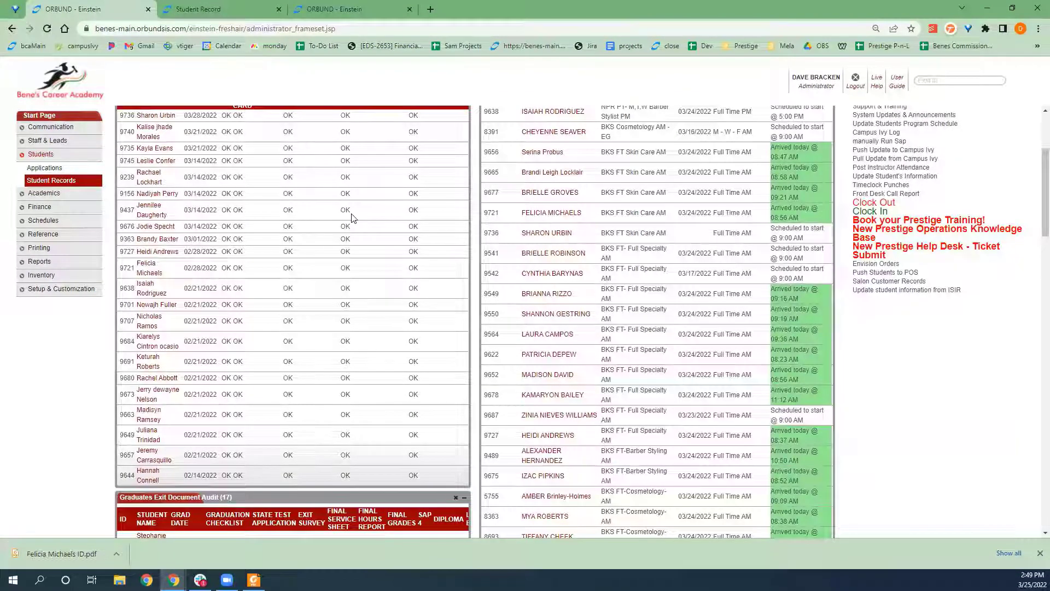
Step: Review the Graduates Exit Document Audit for missing exit documents and compare it with the Admission Documents Audit
scroll(347, 204, "down", 5)
scroll(285, 301, "down", 1)
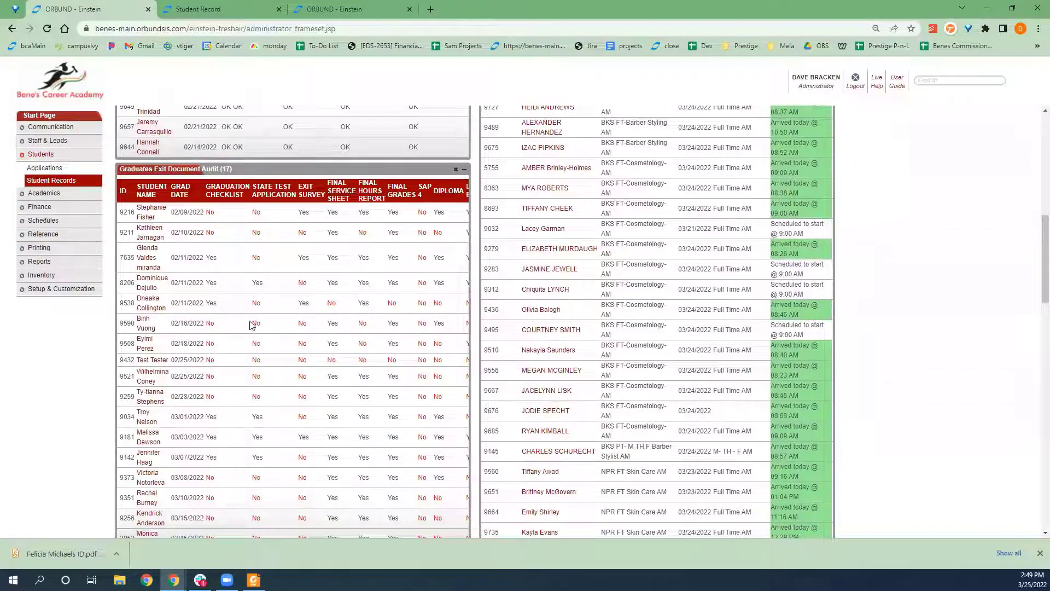
scroll(264, 344, "down", 2)
scroll(264, 344, "up", 3)
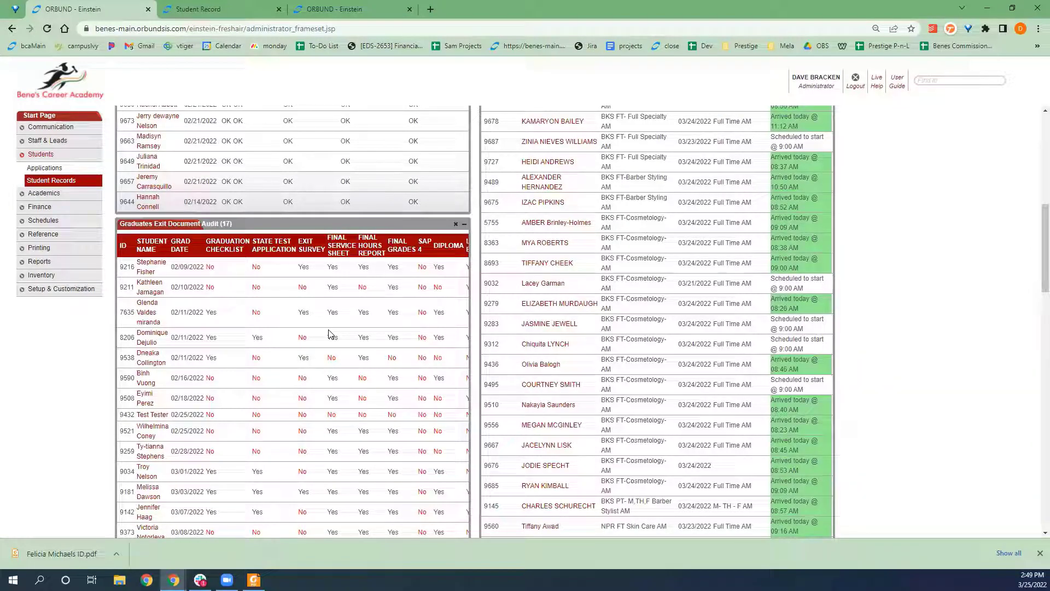
scroll(328, 333, "up", 8)
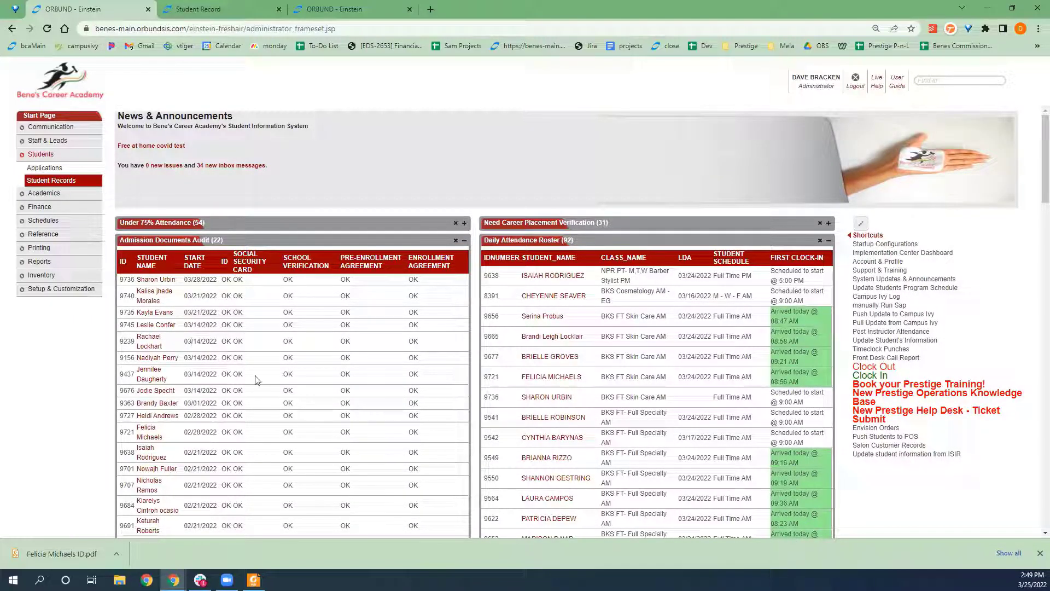
scroll(251, 273, "down", 7)
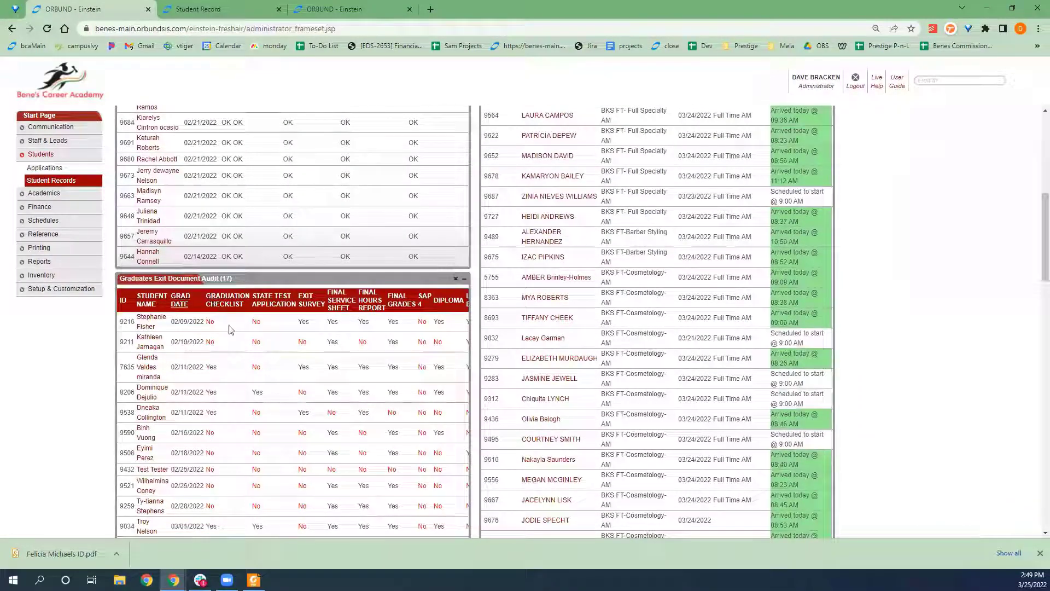
scroll(252, 328, "down", 7)
scroll(298, 322, "up", 15)
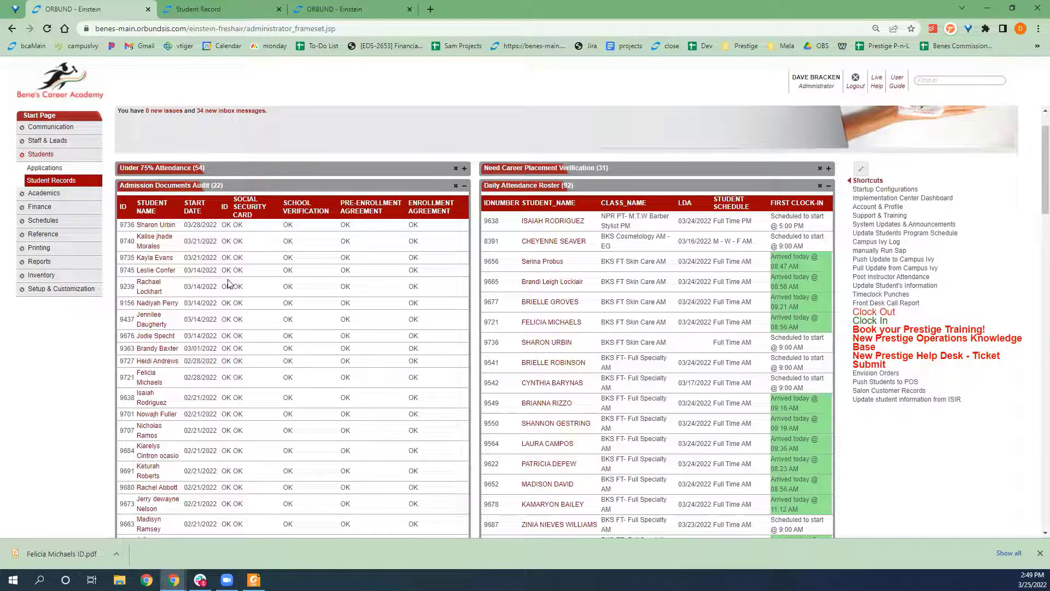
Step: Open the student's Files & Documents page from the student record and show the Admissions folder
left_click(207, 11)
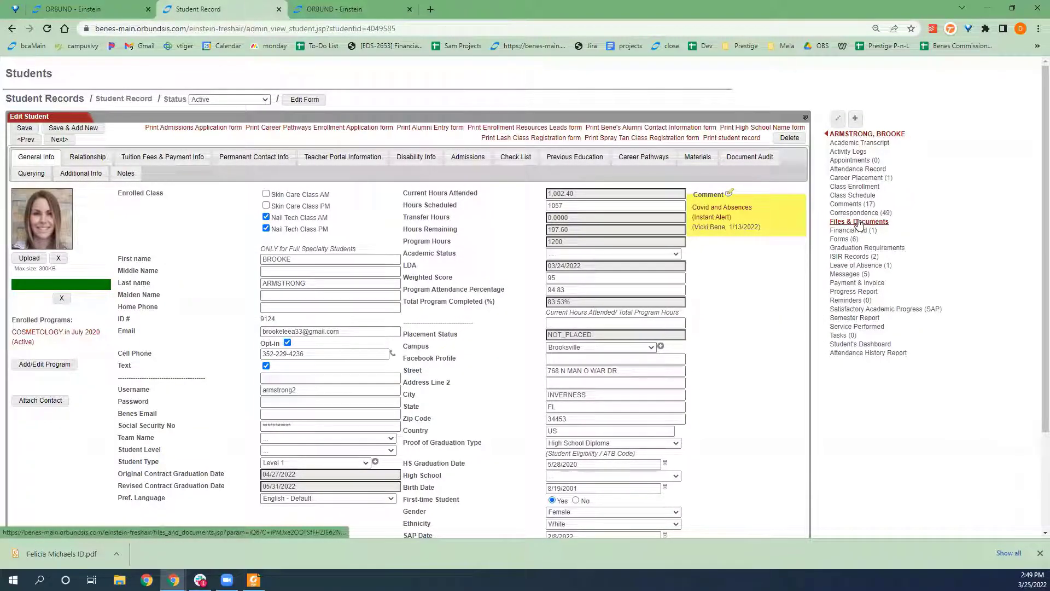
left_click(859, 222)
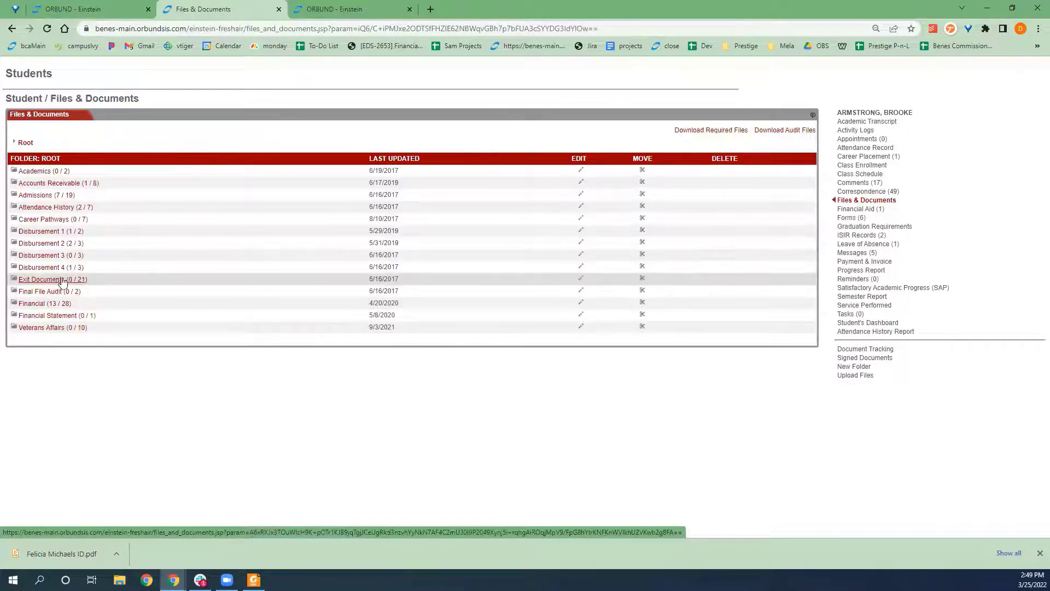
left_click(43, 197)
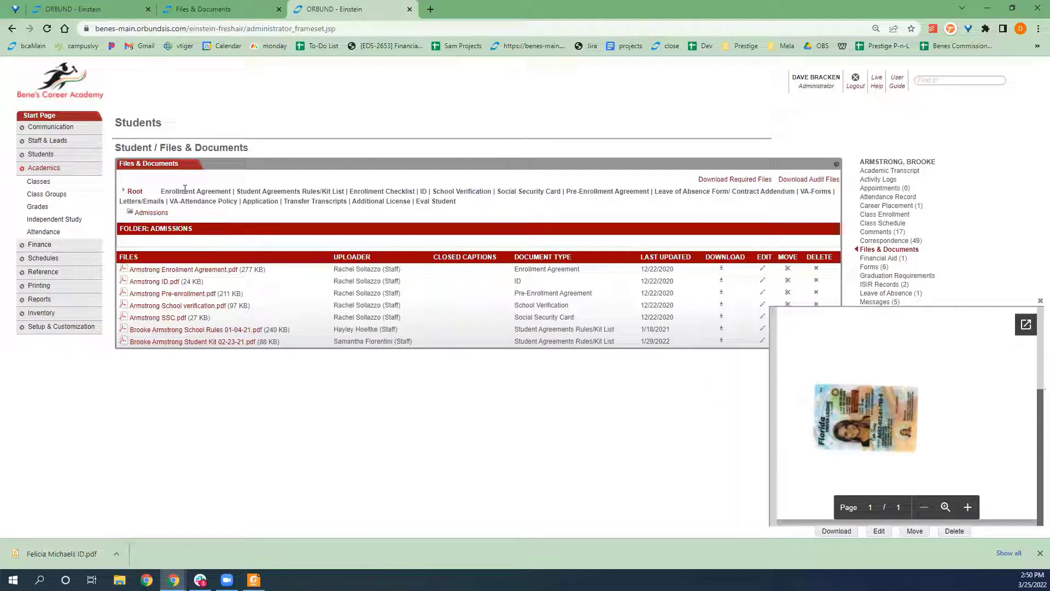
Step: Examine the list of document types required in the Admissions folder, from Enrollment Agreement to Eval Student
left_click_drag(191, 189, 325, 191)
left_click_drag(410, 201, 300, 200)
left_click_drag(165, 191, 246, 201)
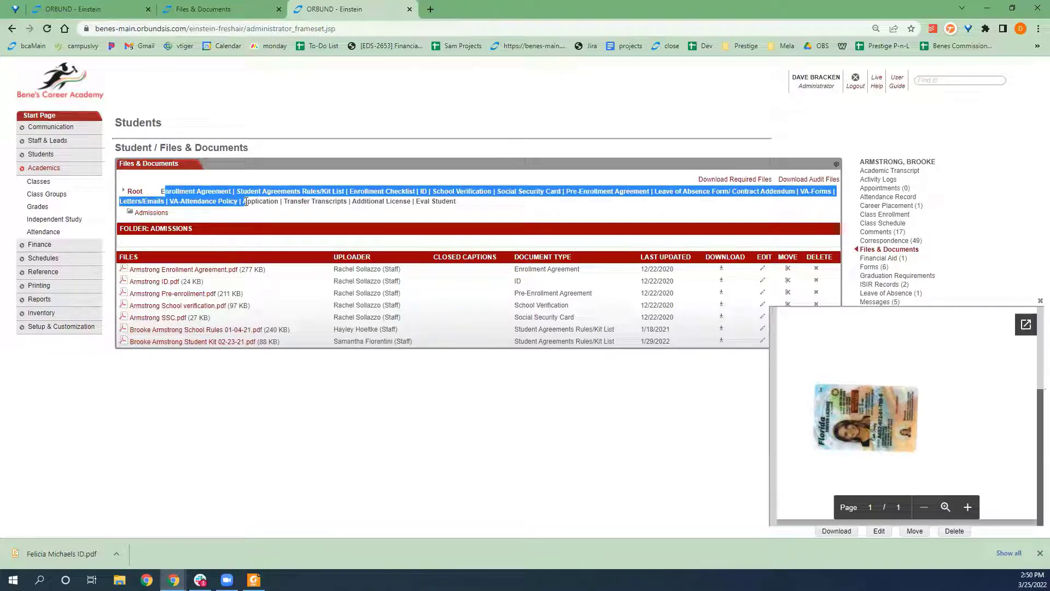
left_click_drag(383, 201, 169, 192)
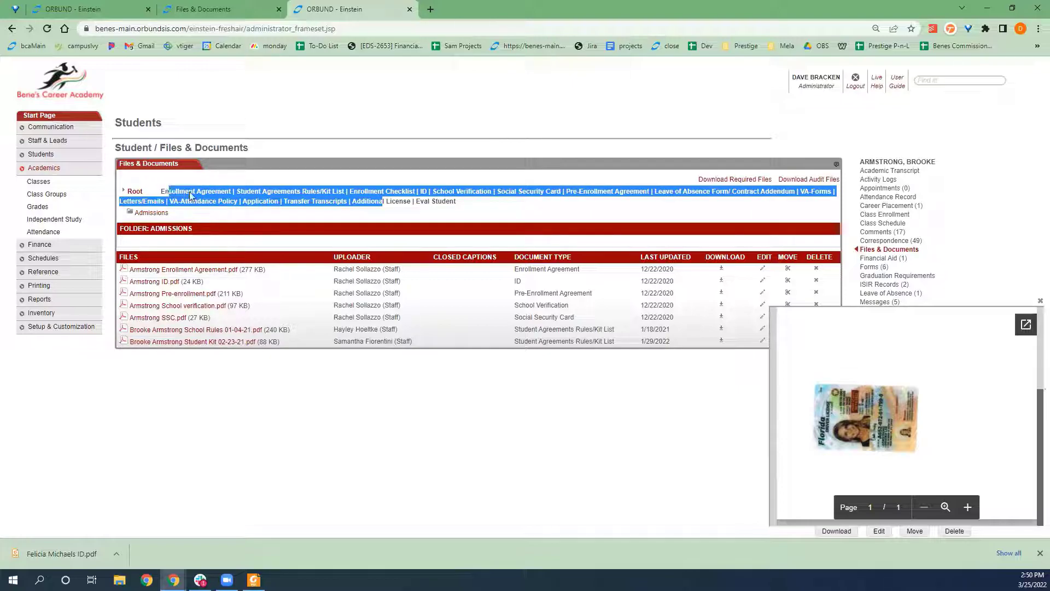
left_click(412, 206)
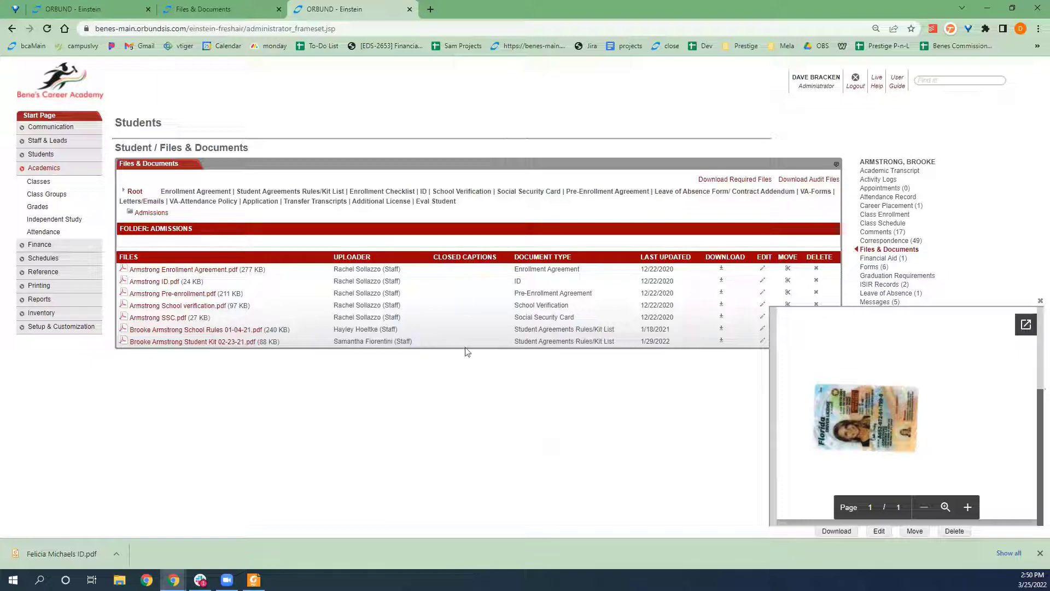
Step: Preview the student's Enrollment Agreement and School Rules files from the Admissions folder
left_click(164, 294)
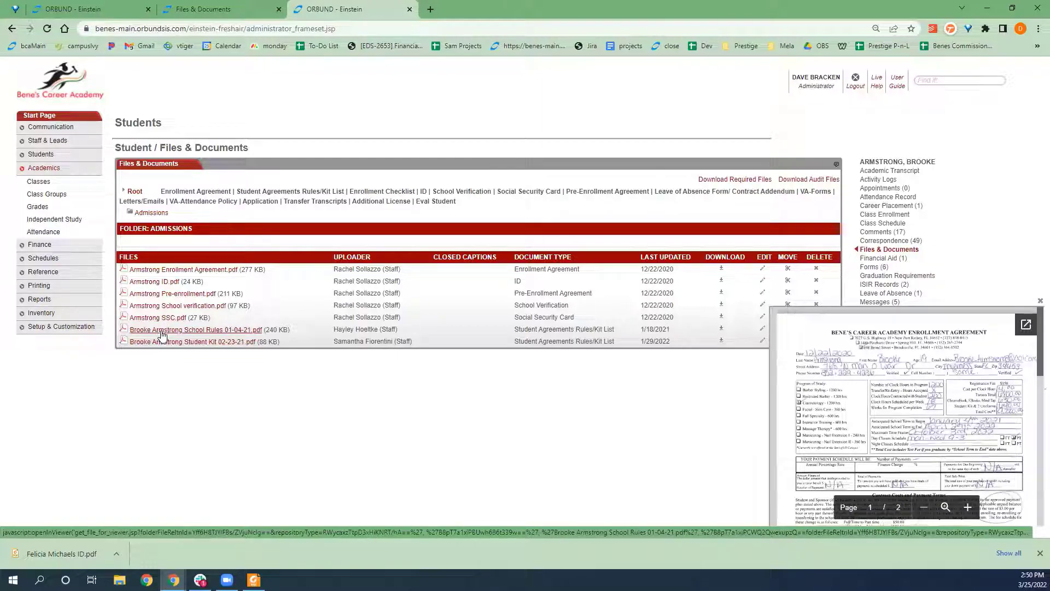
left_click(162, 331)
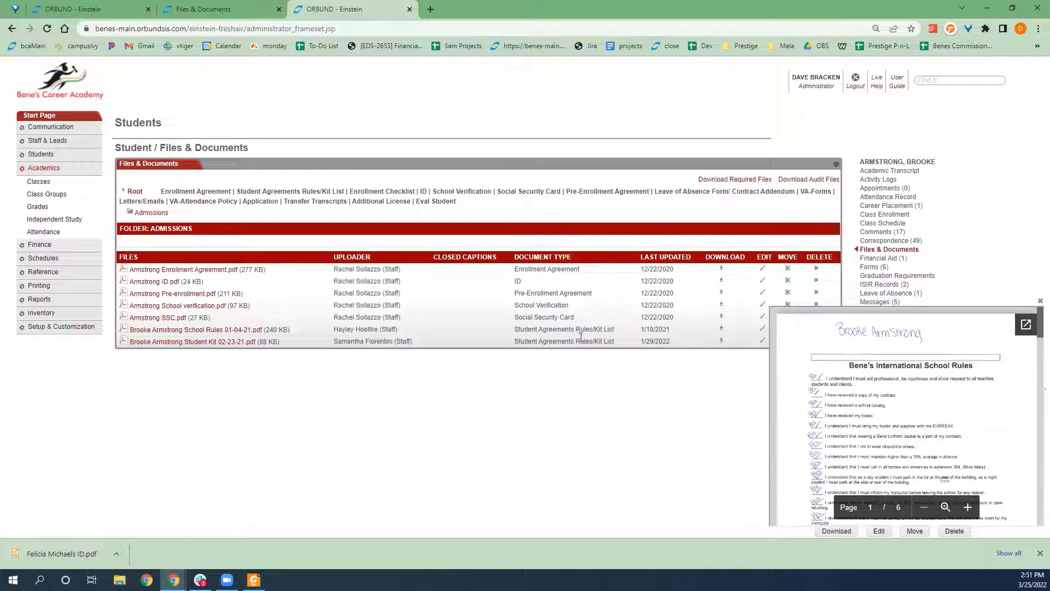
scroll(841, 401, "down", 1)
scroll(840, 401, "up", 1)
Step: Download all the student's required files as one PDF, look through the combined pages in Foxit Reader and move its window aside
left_click(732, 180)
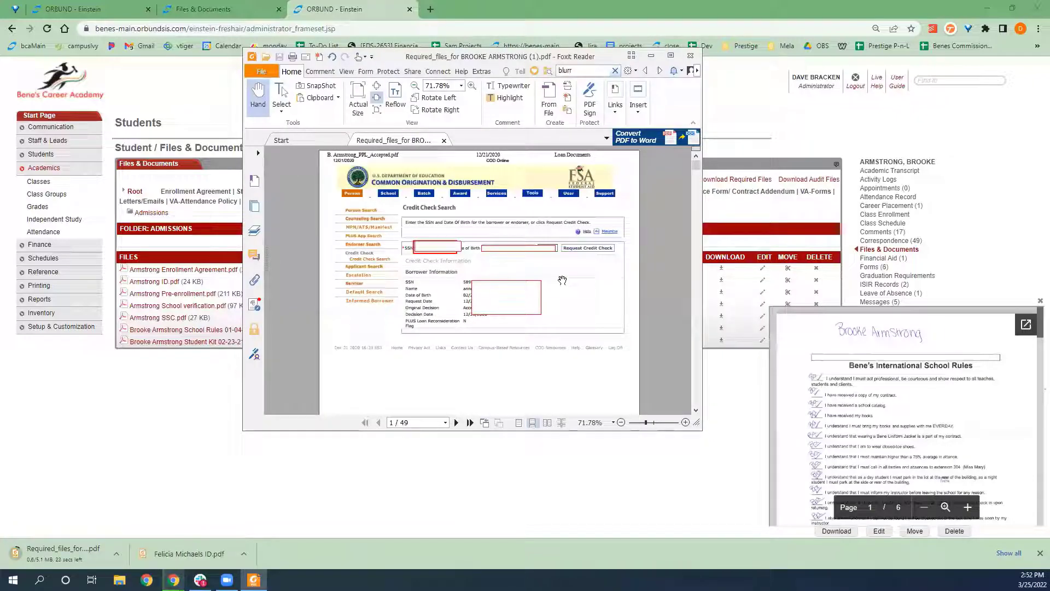
scroll(562, 280, "down", 10)
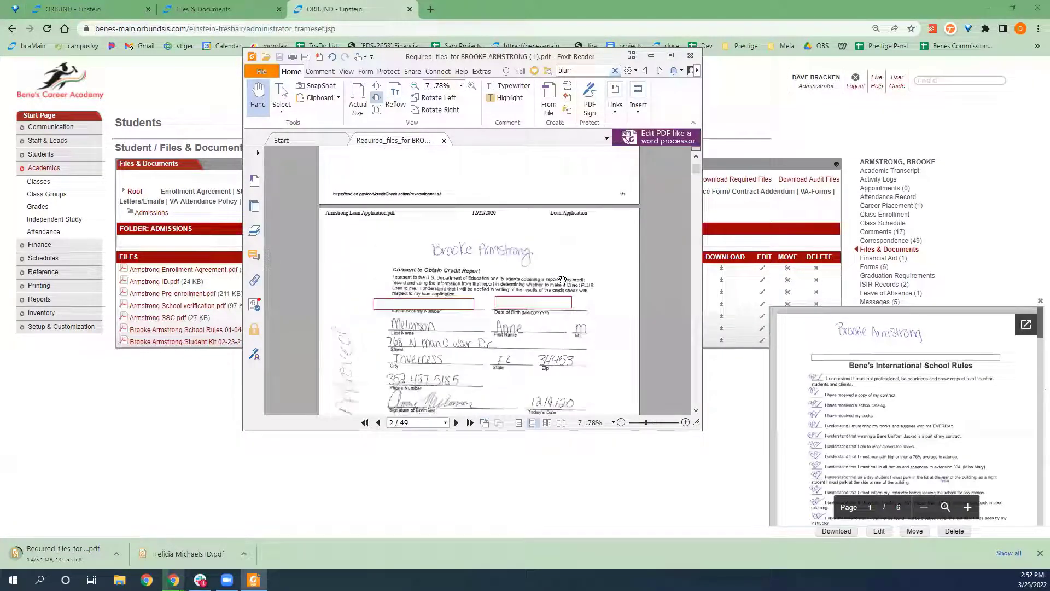
scroll(563, 280, "down", 15)
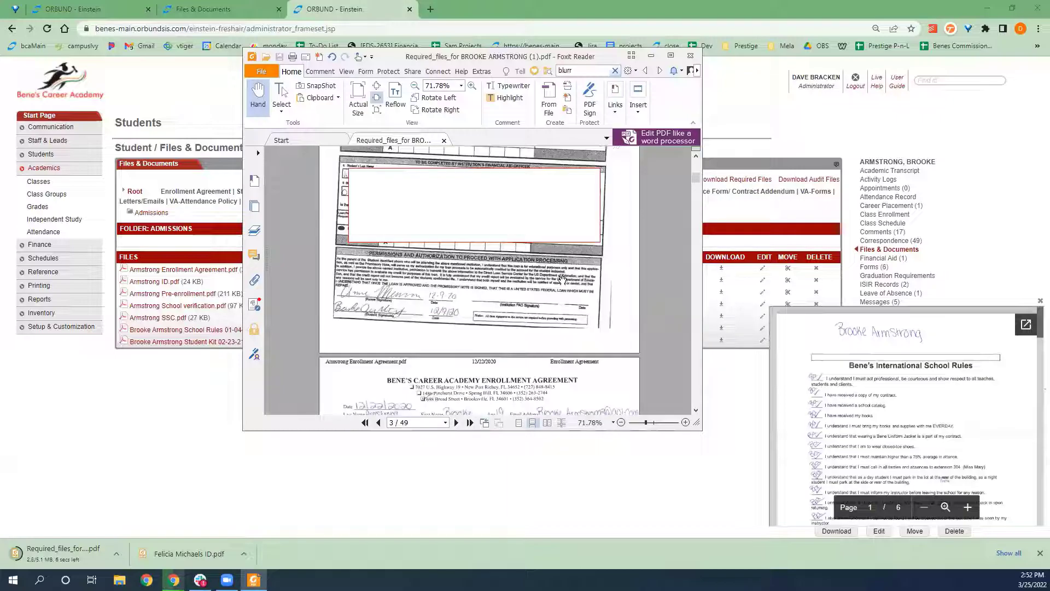
scroll(562, 280, "down", 20)
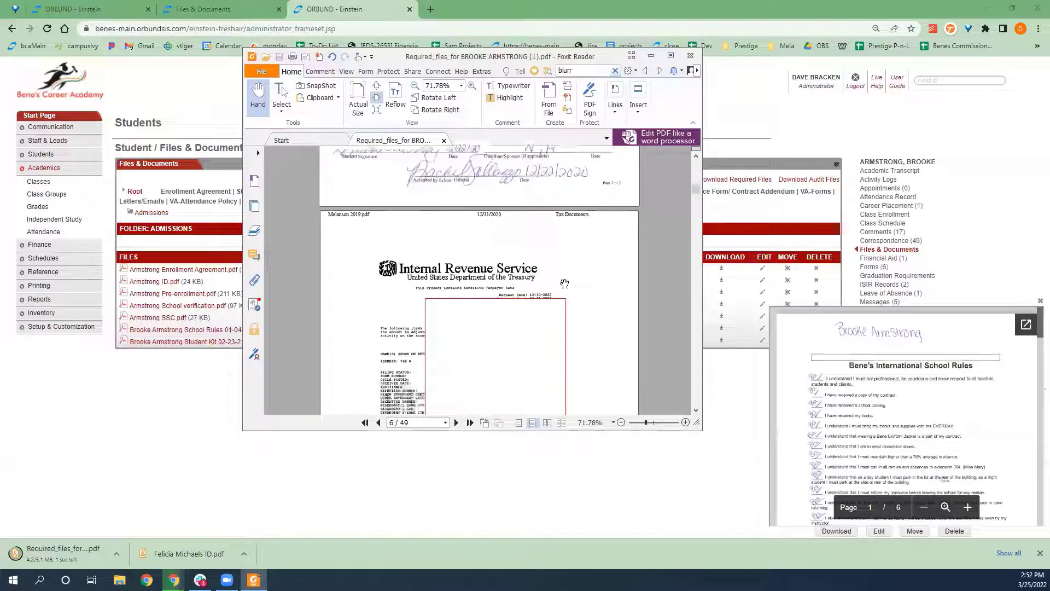
scroll(563, 283, "up", 8)
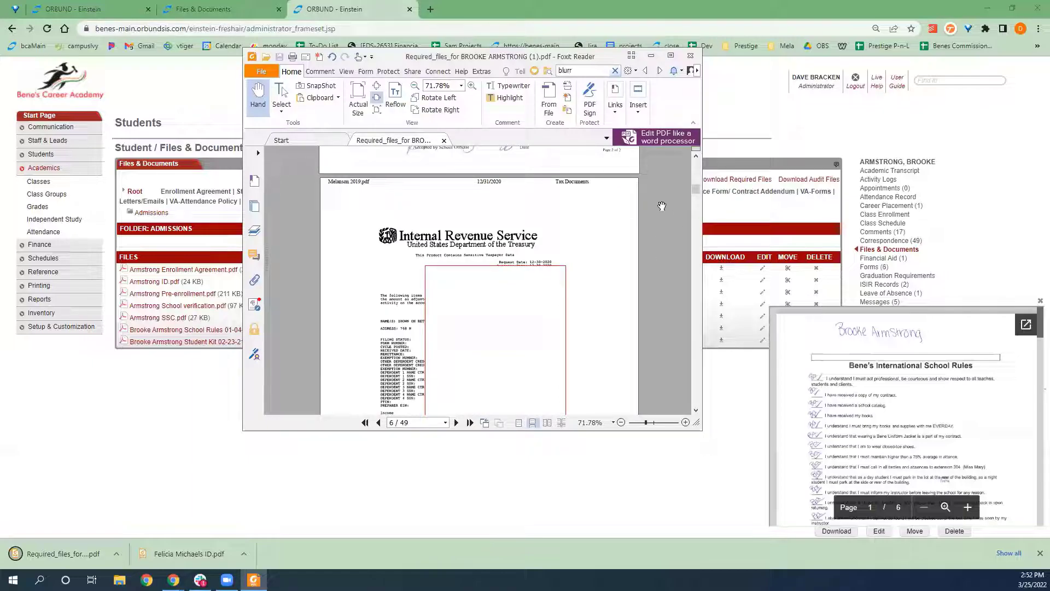
left_click_drag(696, 191, 696, 155)
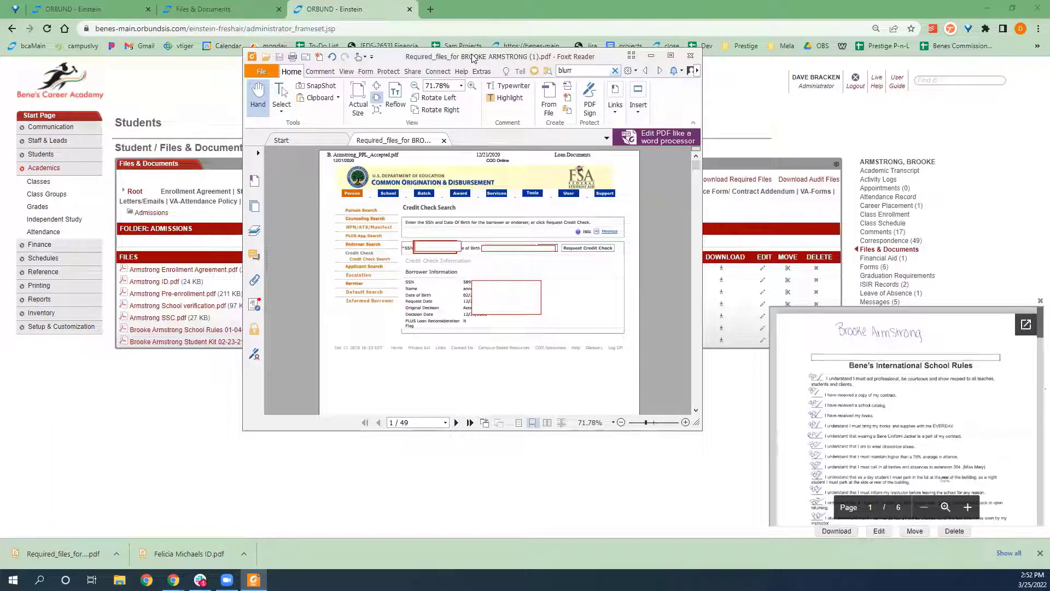
left_click_drag(472, 55, 0, 60)
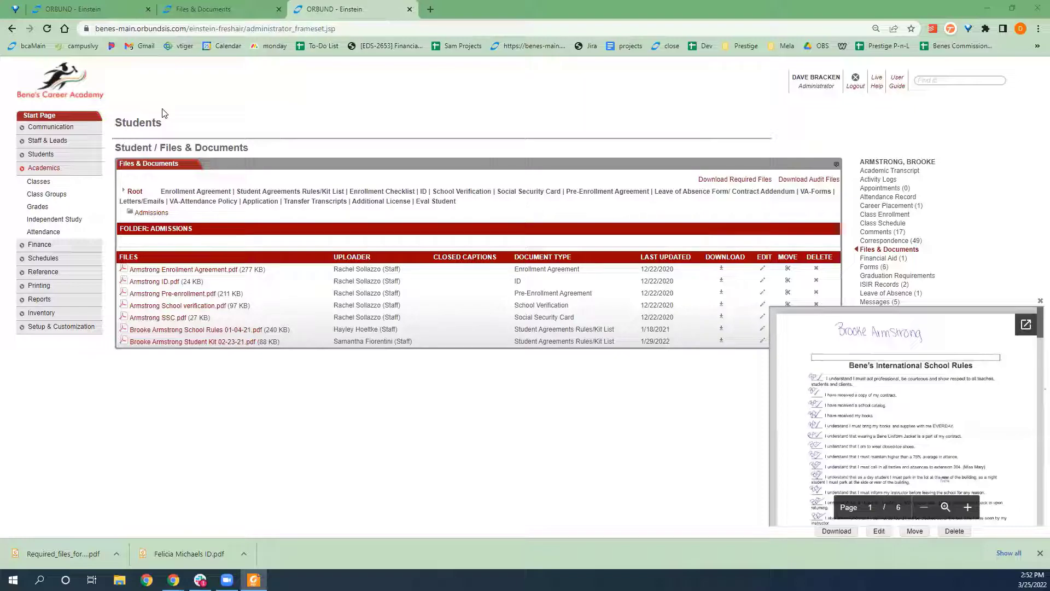
Step: Return to the start page and review the Admission Documents Audit and the Graduates Exit Document Audit
left_click(203, 10)
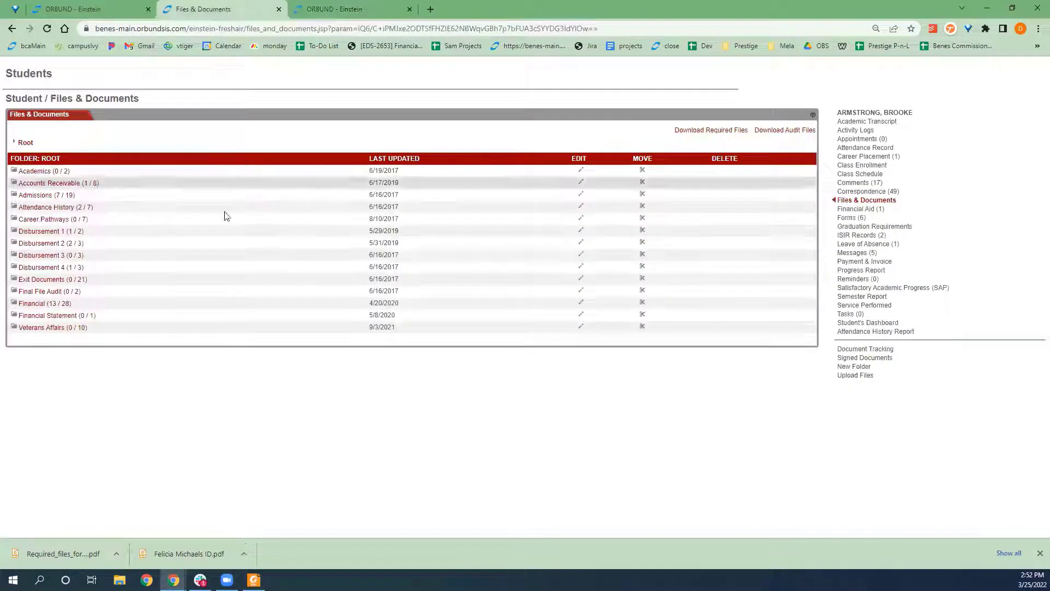
left_click(85, 9)
scroll(182, 286, "down", 2)
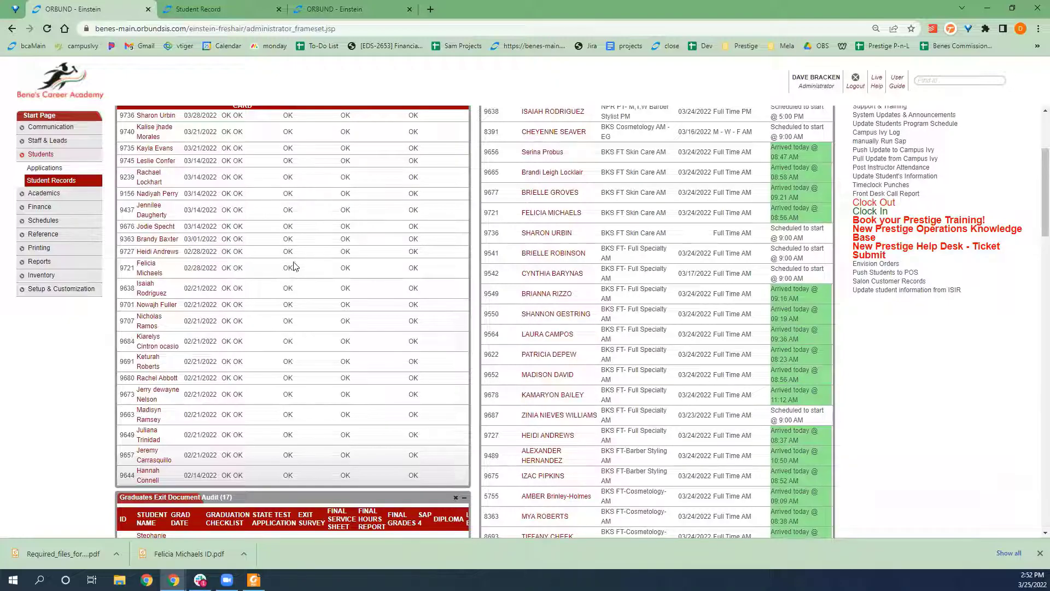
scroll(293, 265, "down", 7)
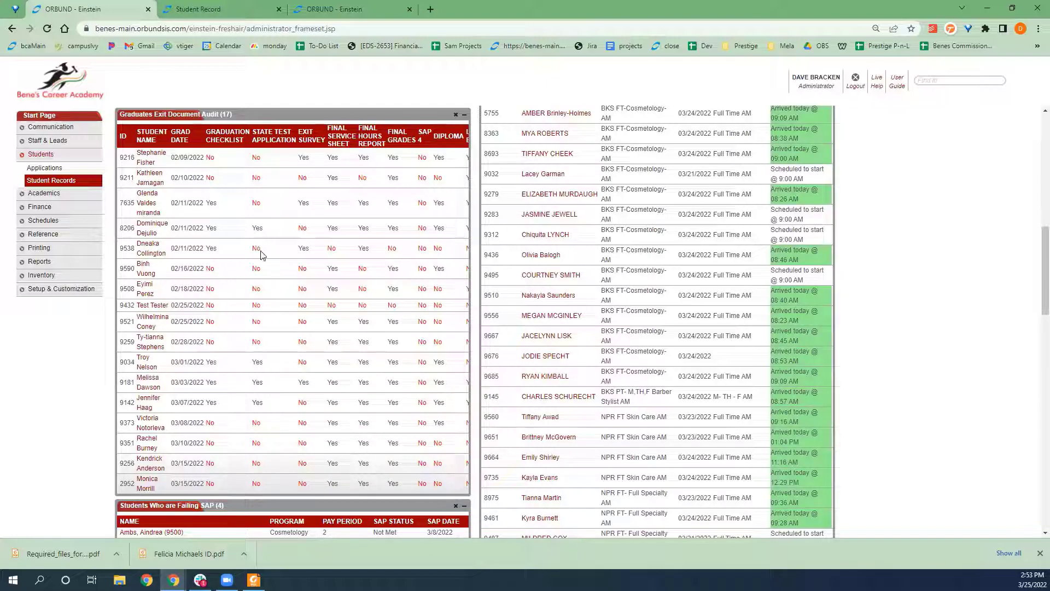
scroll(266, 263, "up", 1)
scroll(266, 263, "up", 3)
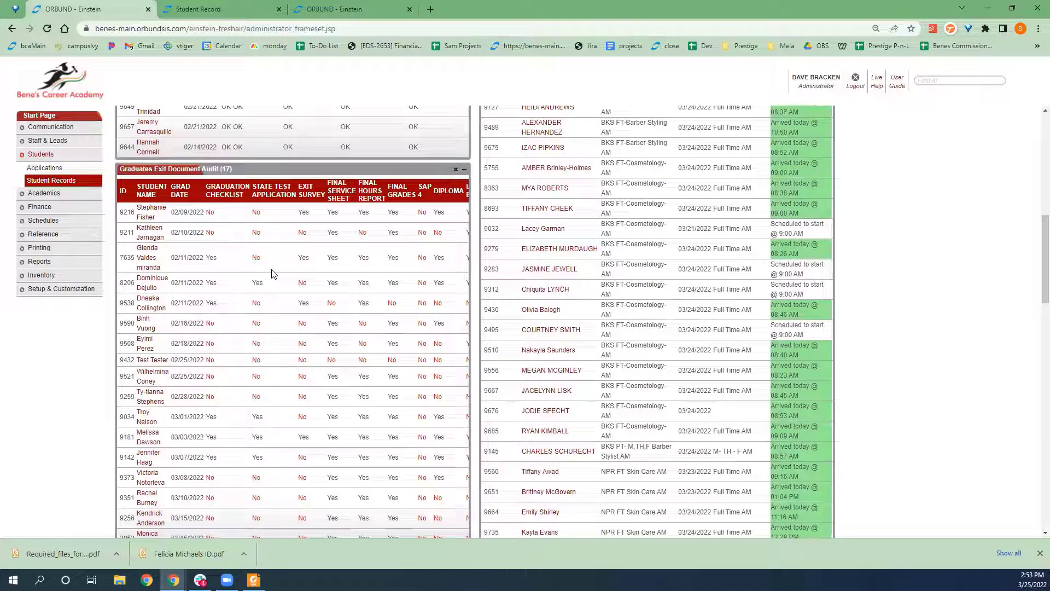
scroll(273, 273, "up", 5)
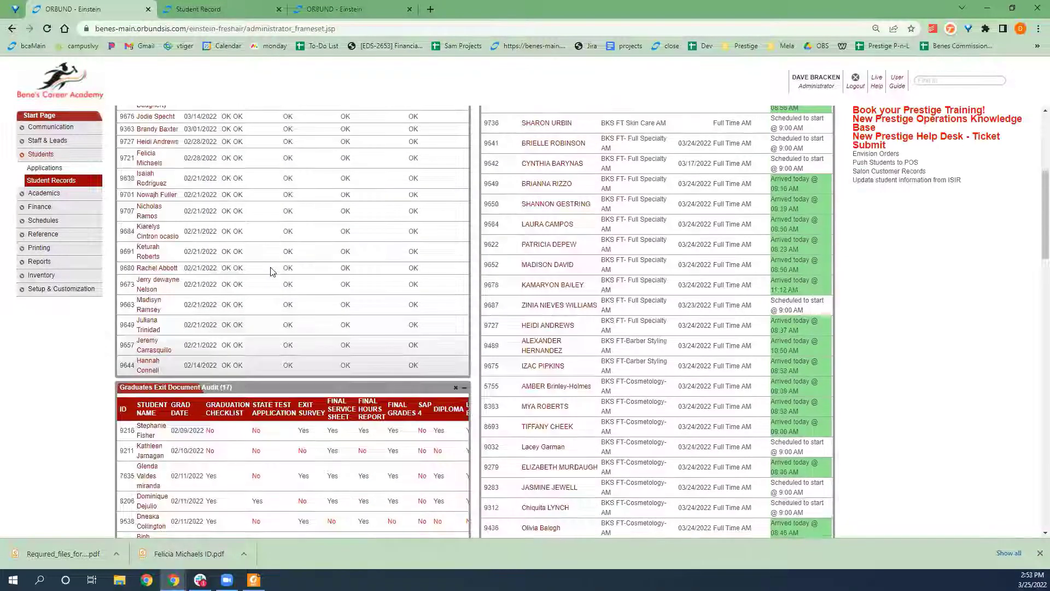
scroll(271, 271, "up", 5)
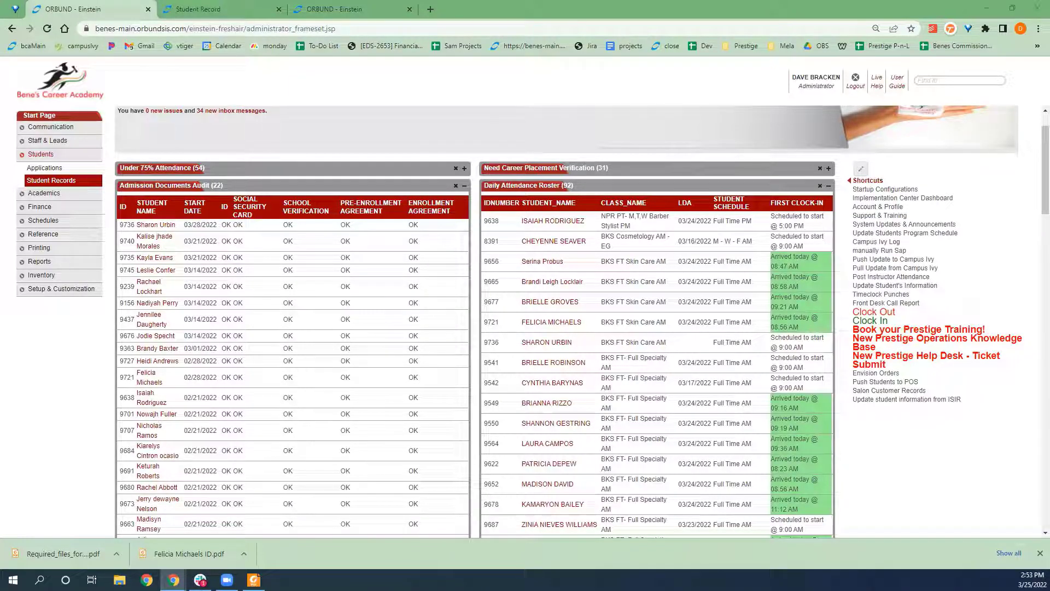
Step: Switch back to Foxit Reader and look at the loan application page in the combined required-files PDF
key("alt+Tab")
scroll(606, 232, "down", 5)
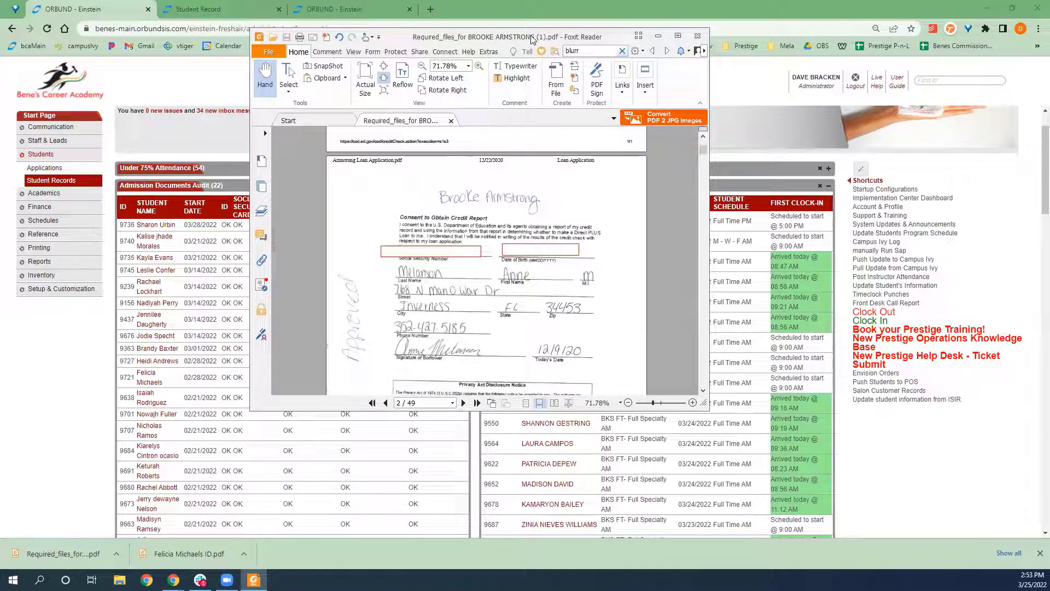
key("alt+Tab")
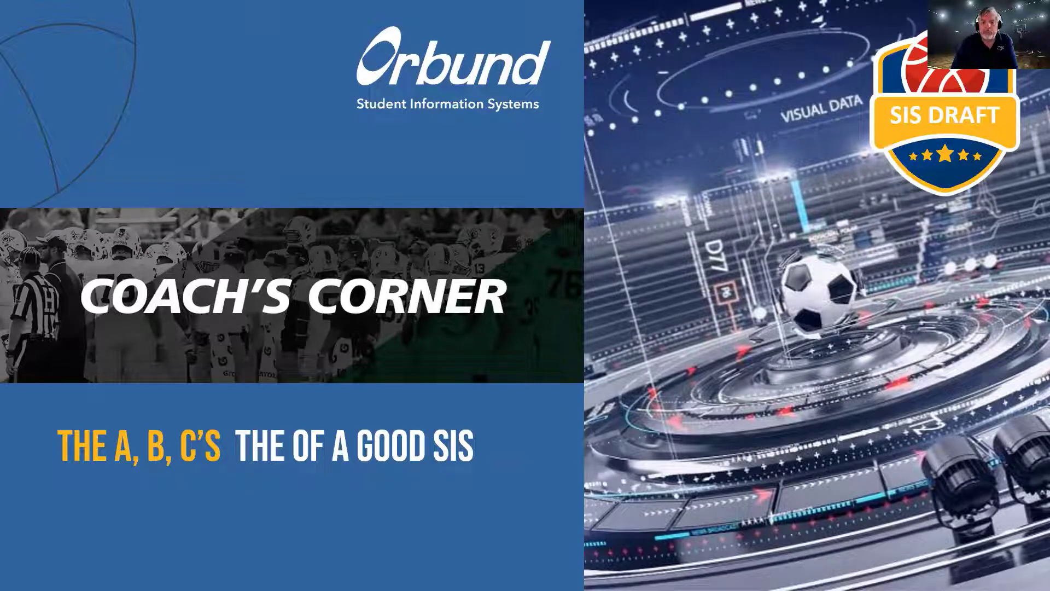
key("Right")
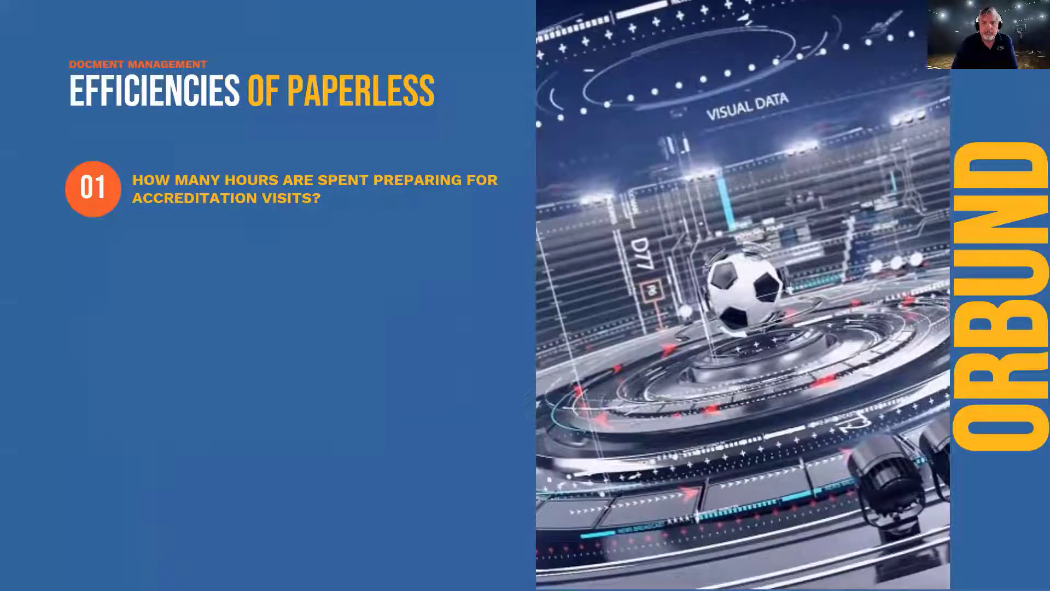